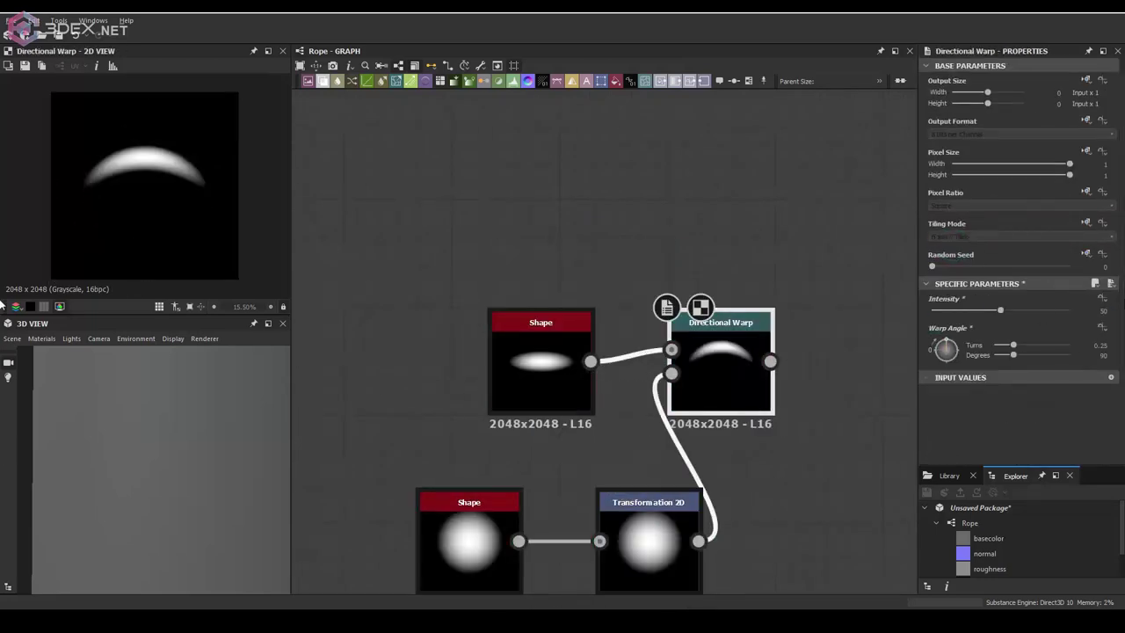
Add Blur HQ Grayscale and a Subtract Blend cropping the left 0.5 of the arc
key(space)
text(blur)
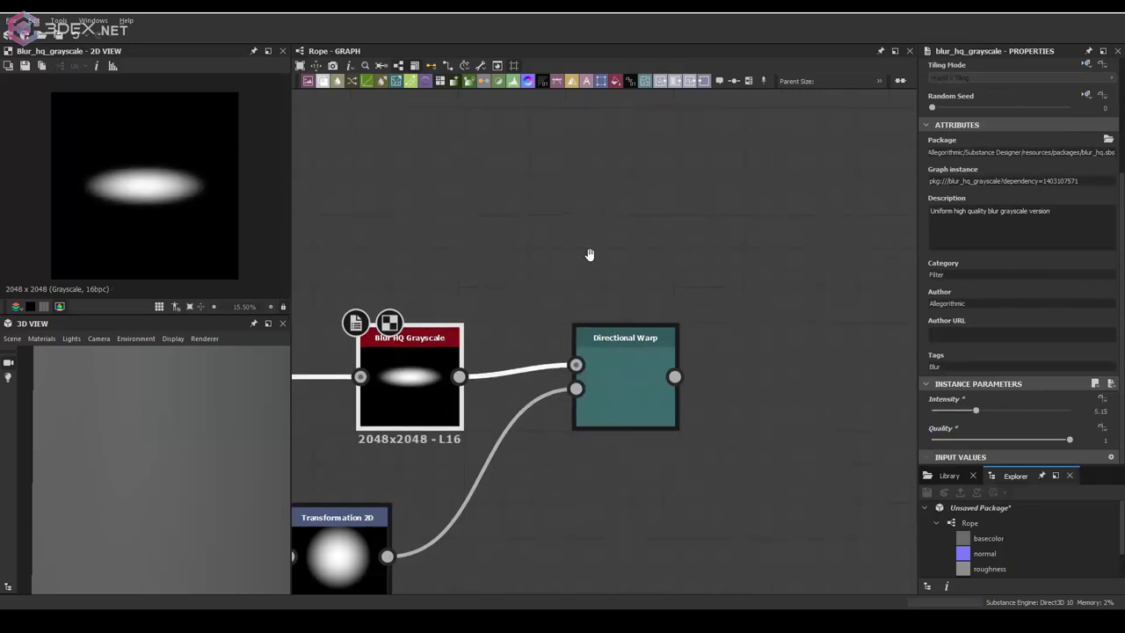
text(bl)
key(Return)
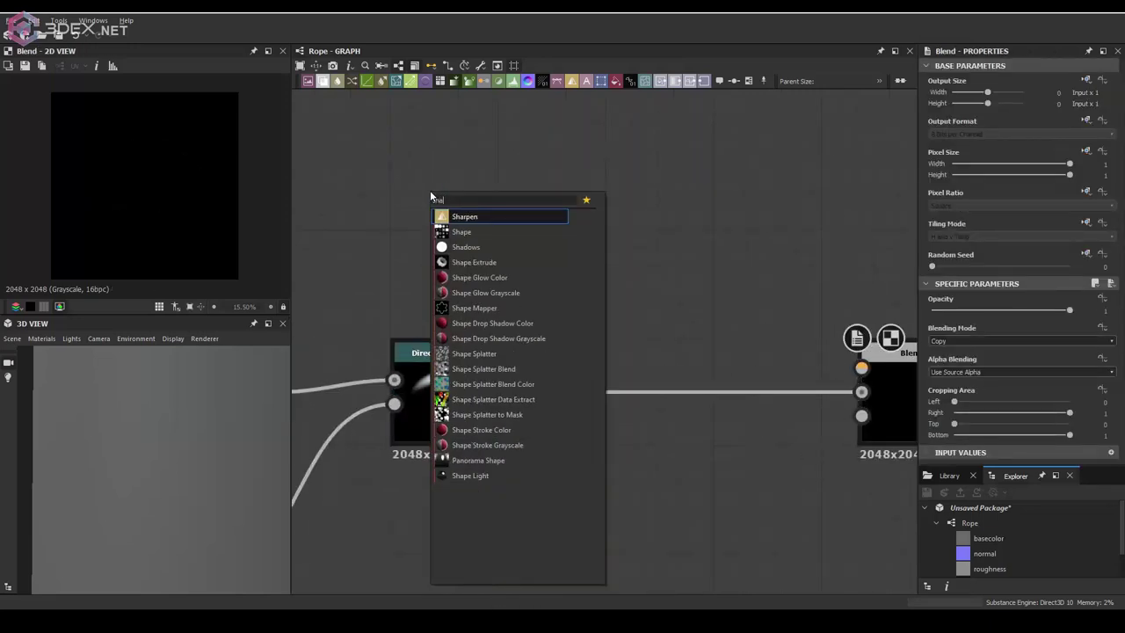
Add Transformation 2D copies of the arc and combine them into an S-shaped strand
key(space)
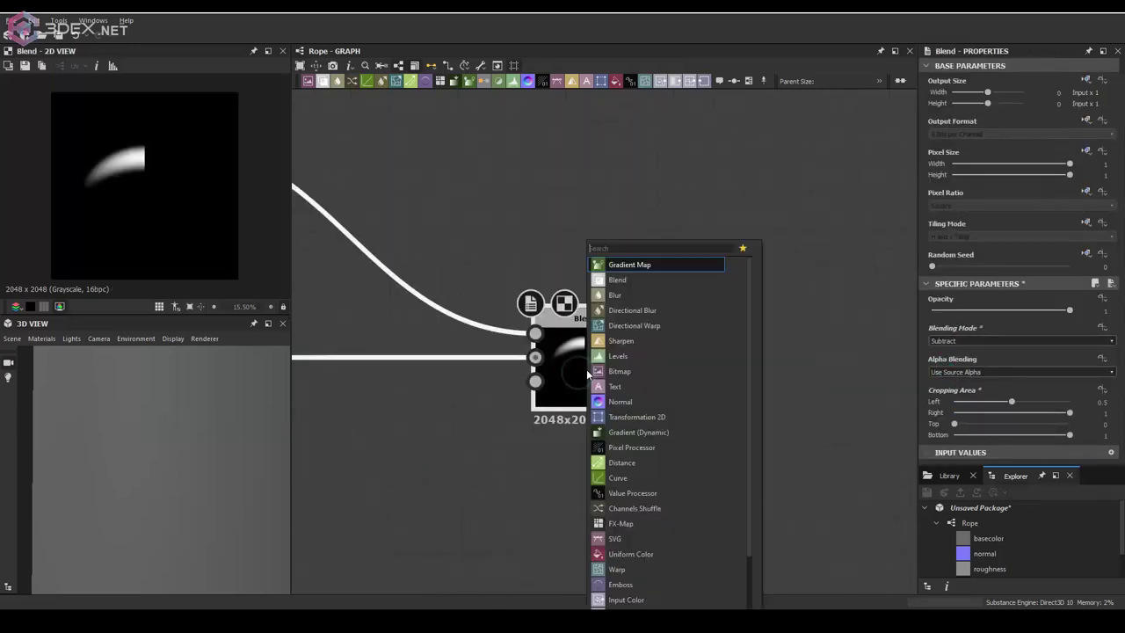
text(trans)
key(Return)
middle_drag(714, 211, 499, 211)
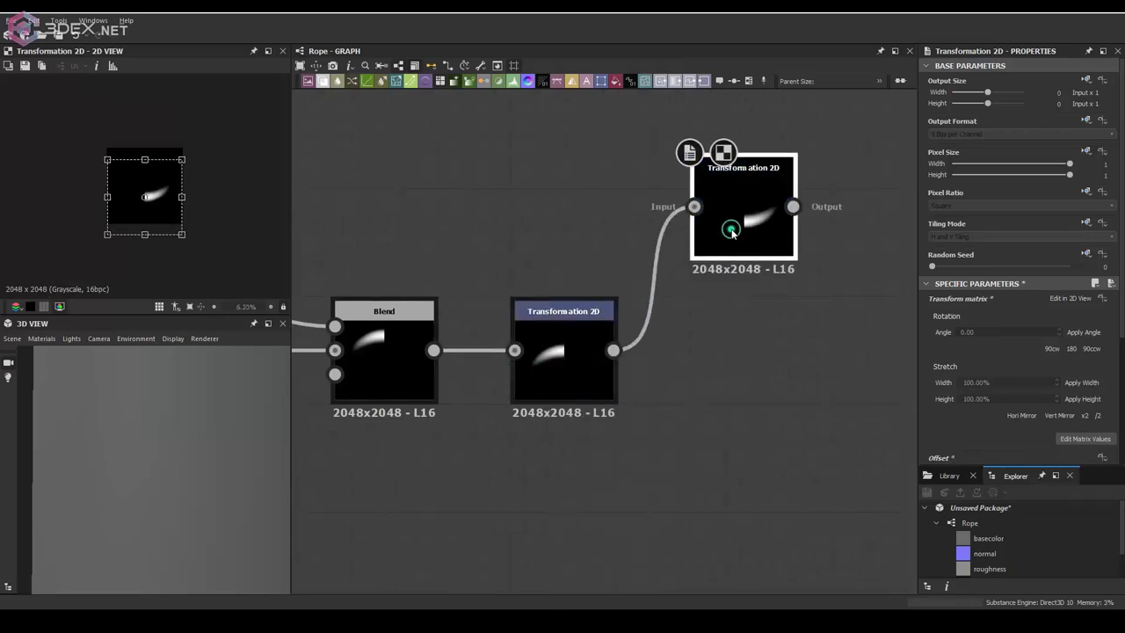
scroll(158, 168, up, 5)
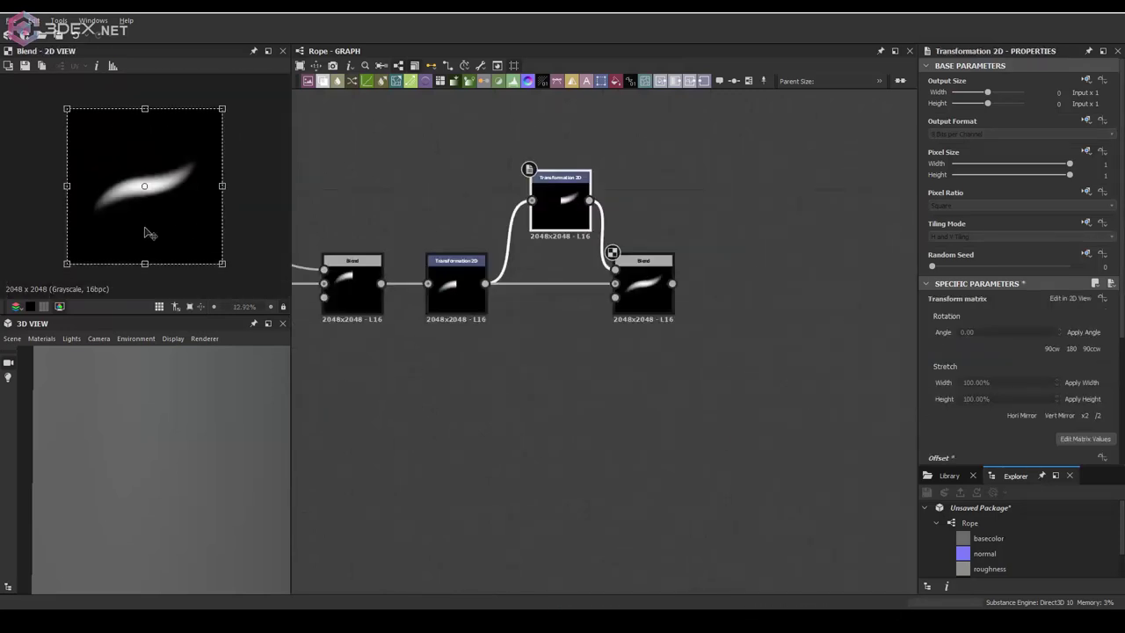
scroll(502, 298, down, 3)
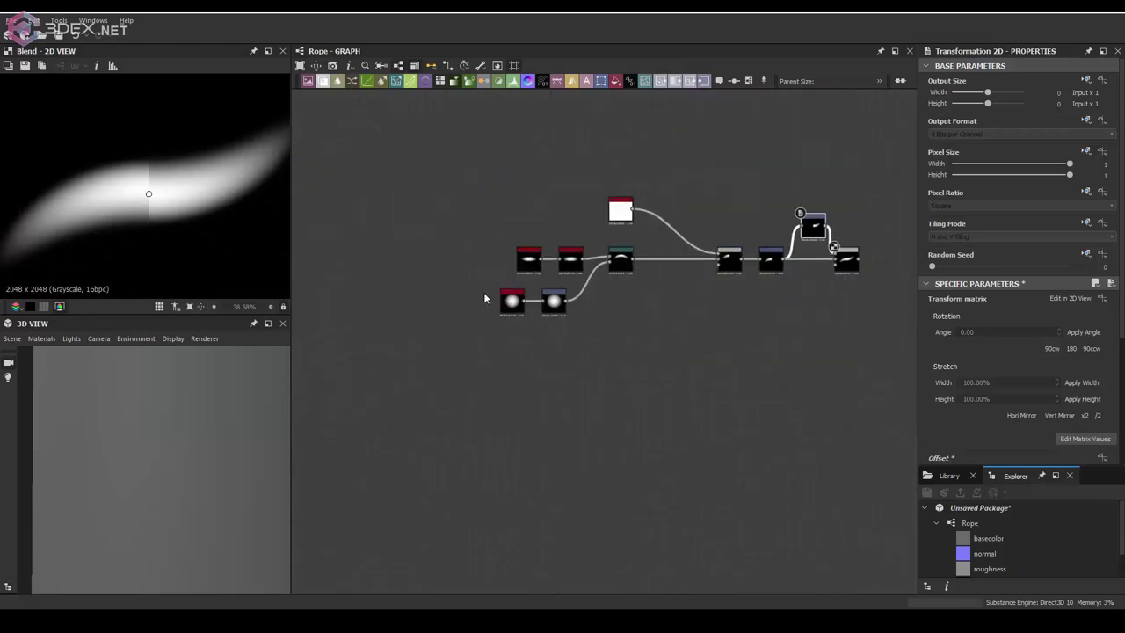
scroll(501, 299, up, 2)
Add a Shape Mapper node to repeat the round shape
key(space)
text(shape)
key(Return)
Set the Shape Mapper to Pattern Amount 3 with arc Width 0.22
drag(1041, 265, 972, 264)
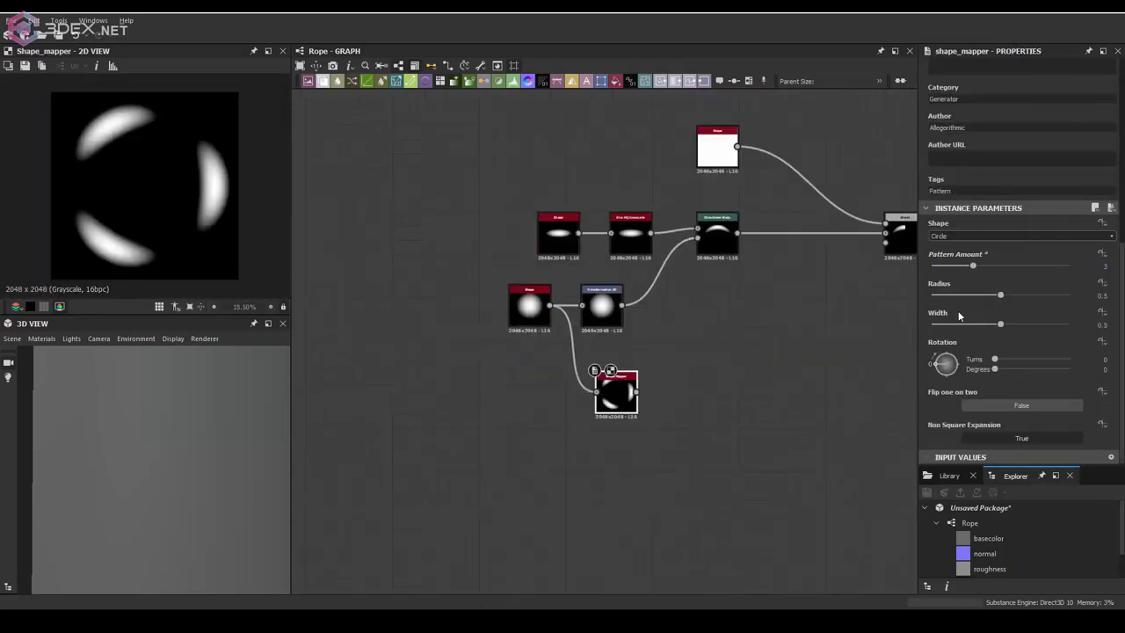
drag(1000, 324, 962, 325)
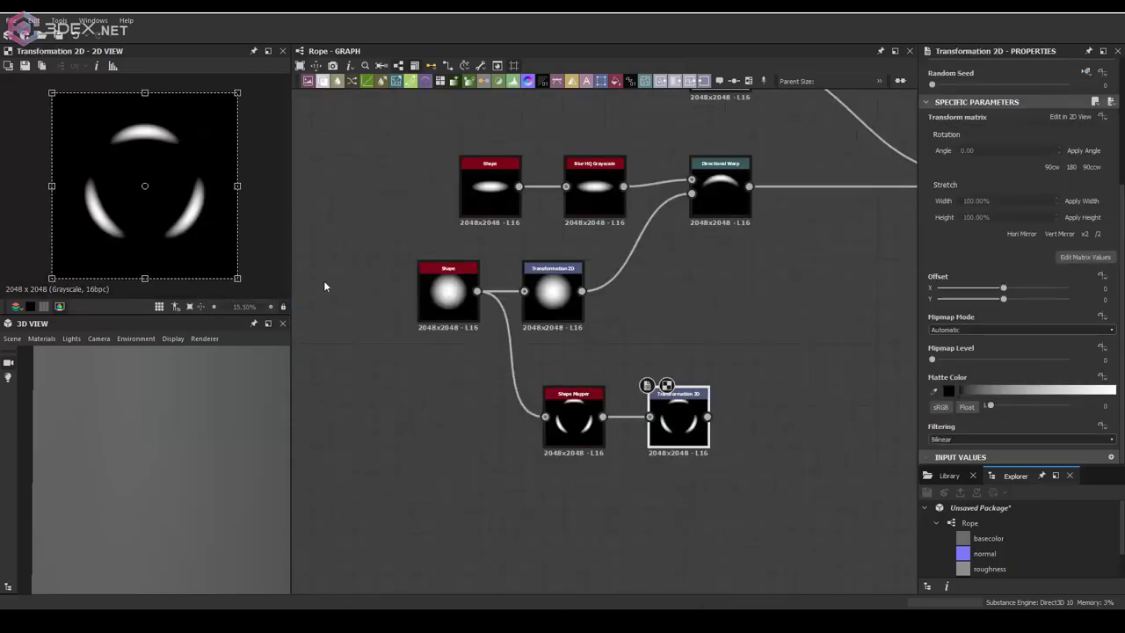
scroll(971, 236, up, 5)
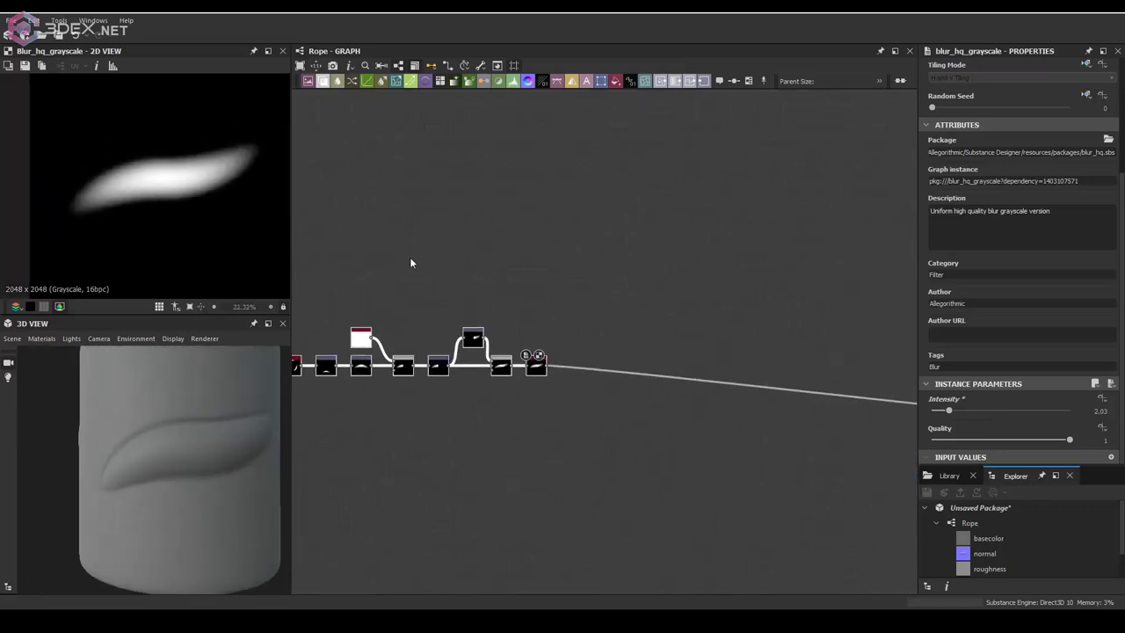
key(space)
Add a Tile Sampler with Rotation 60°, Size X 4.15, Scale 0.91 and Scale Random 0.11
key(Return)
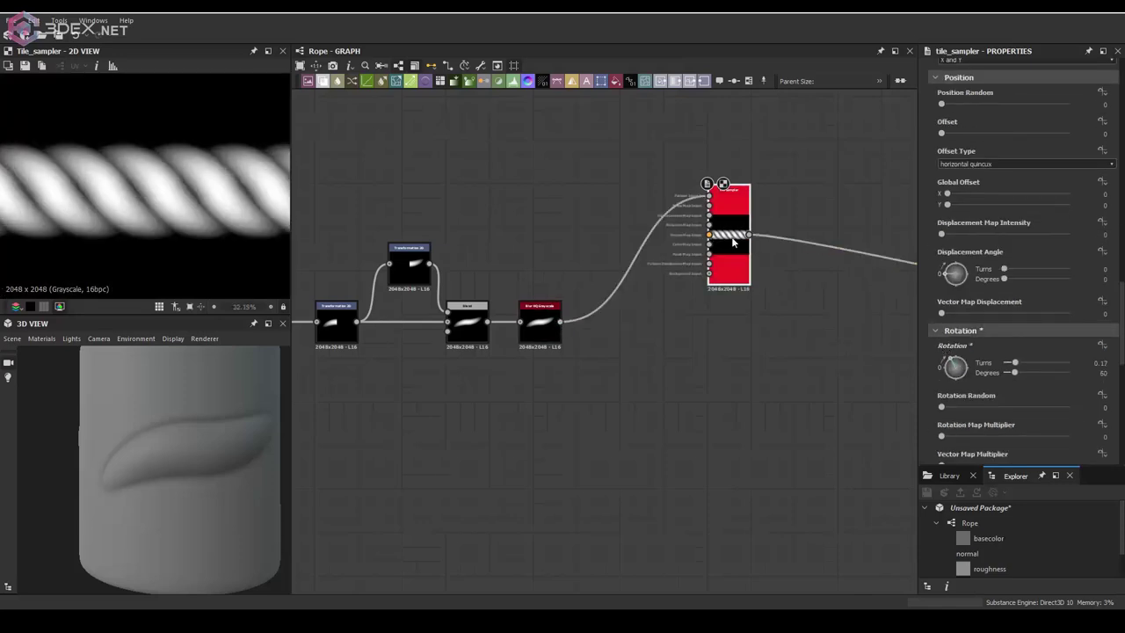
scroll(1115, 312, down, 5)
scroll(1116, 312, up, 2)
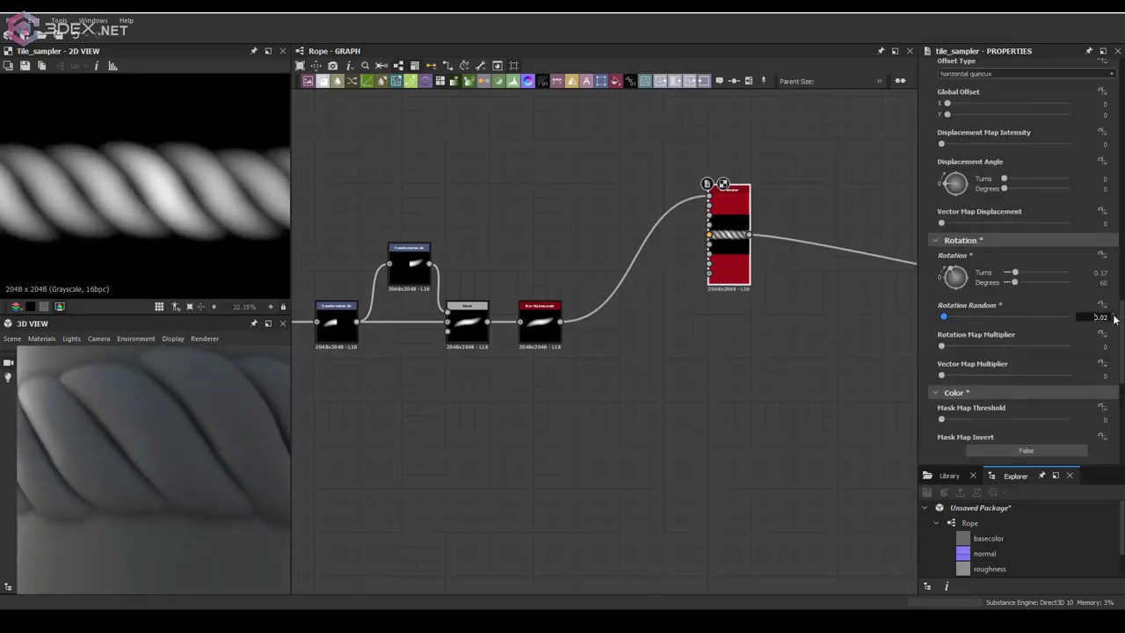
scroll(970, 210, up, 5)
scroll(970, 210, up, 3)
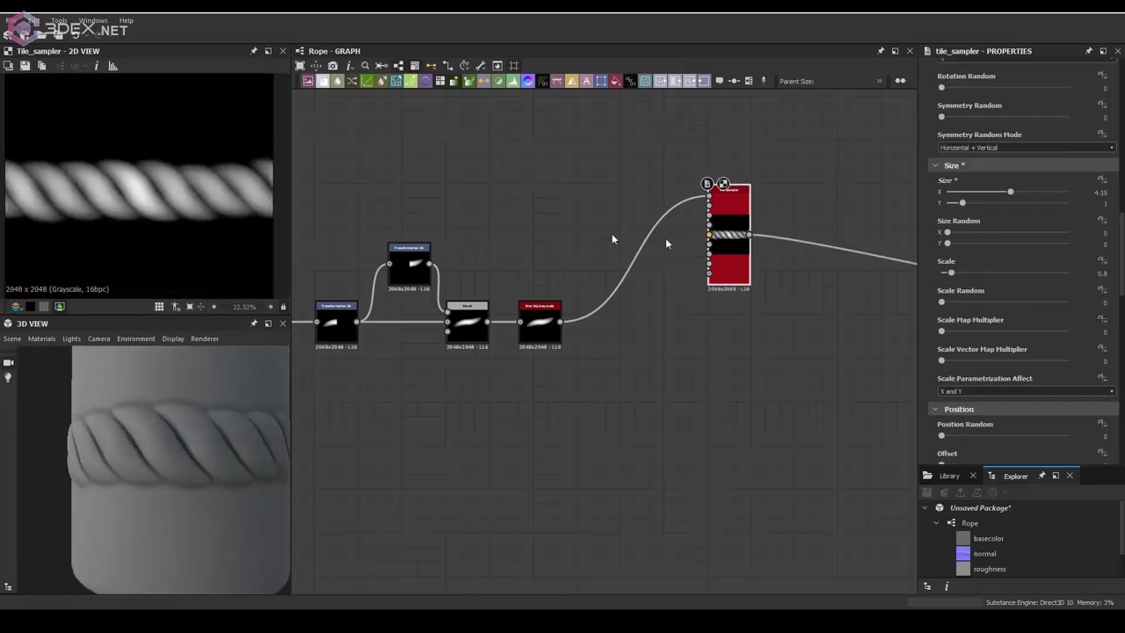
drag(1009, 191, 969, 203)
drag(947, 304, 953, 273)
scroll(138, 440, down, 3)
scroll(597, 298, down, 2)
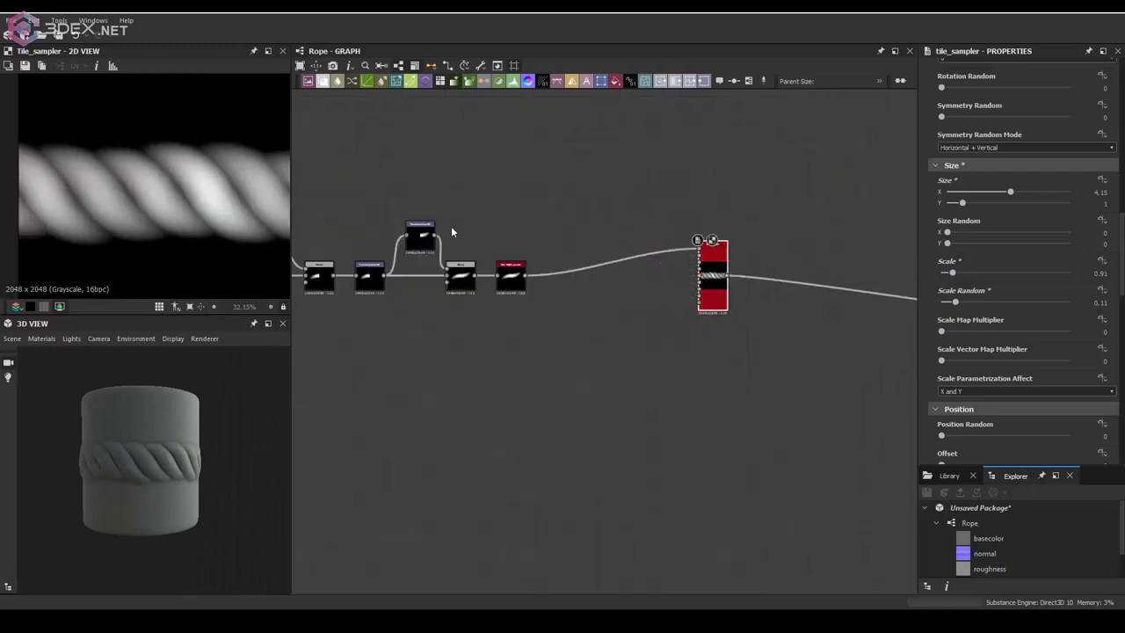
Add a Fur 1 noise node
key(space)
text(fur)
key(Return)
key(space)
Add a Warp node with a Transformation 2D between Fur 1 and Warp
text(war)
key(Return)
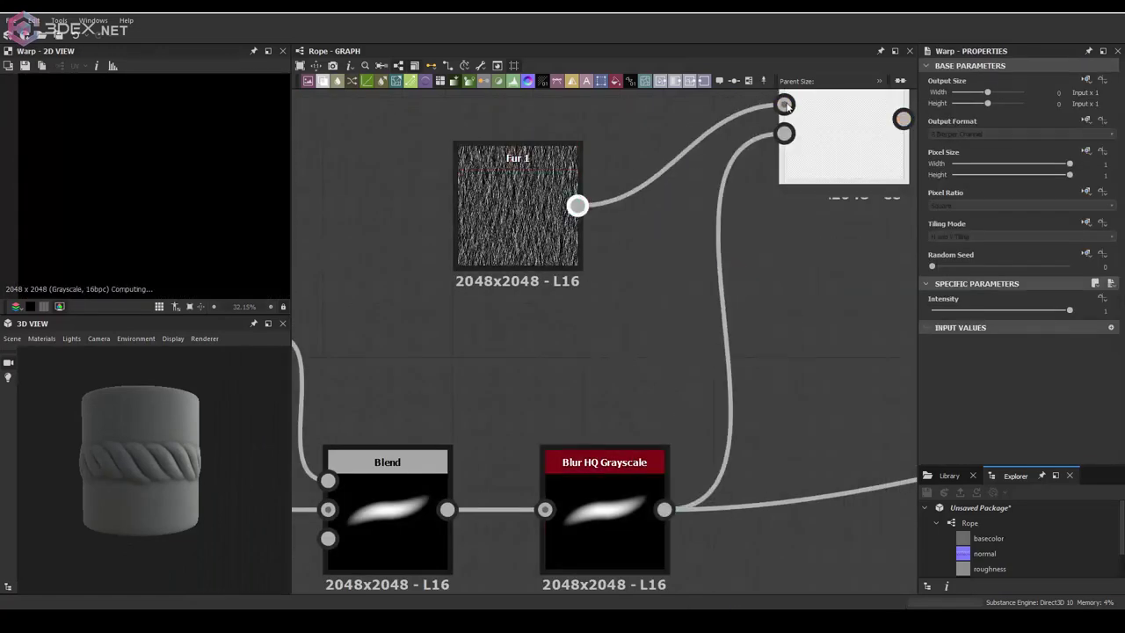
drag(614, 170, 848, 279)
double_click(877, 292)
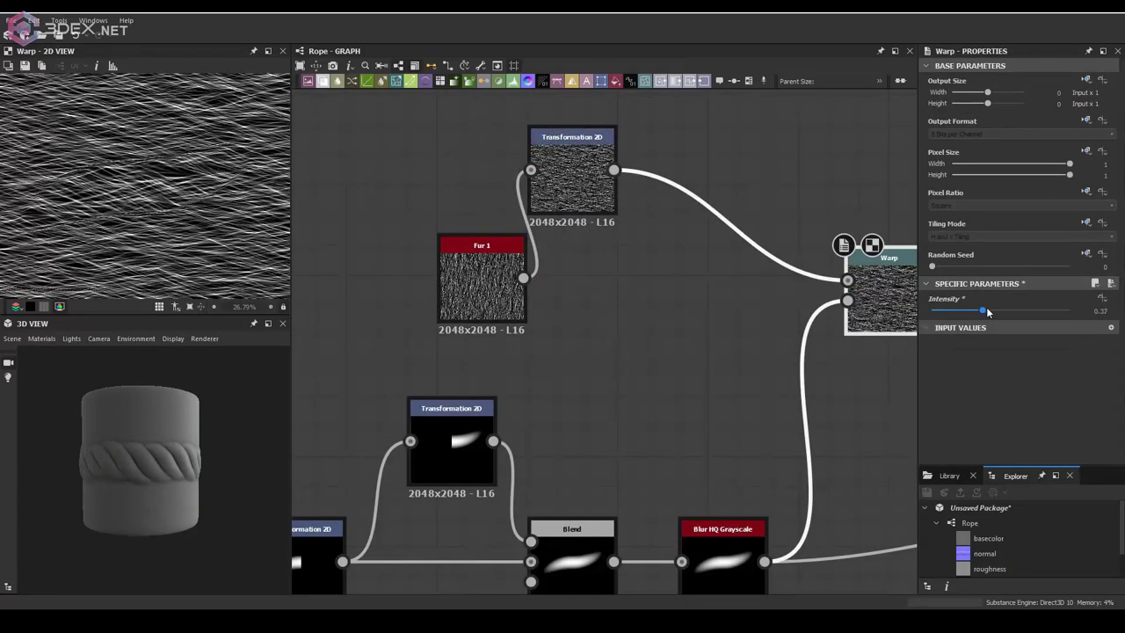
Feed a duplicated Blur HQ Grayscale into Warp at intensity 0.46 and Multiply-blend it at lower opacity
double_click(722, 545)
key(ctrl+d)
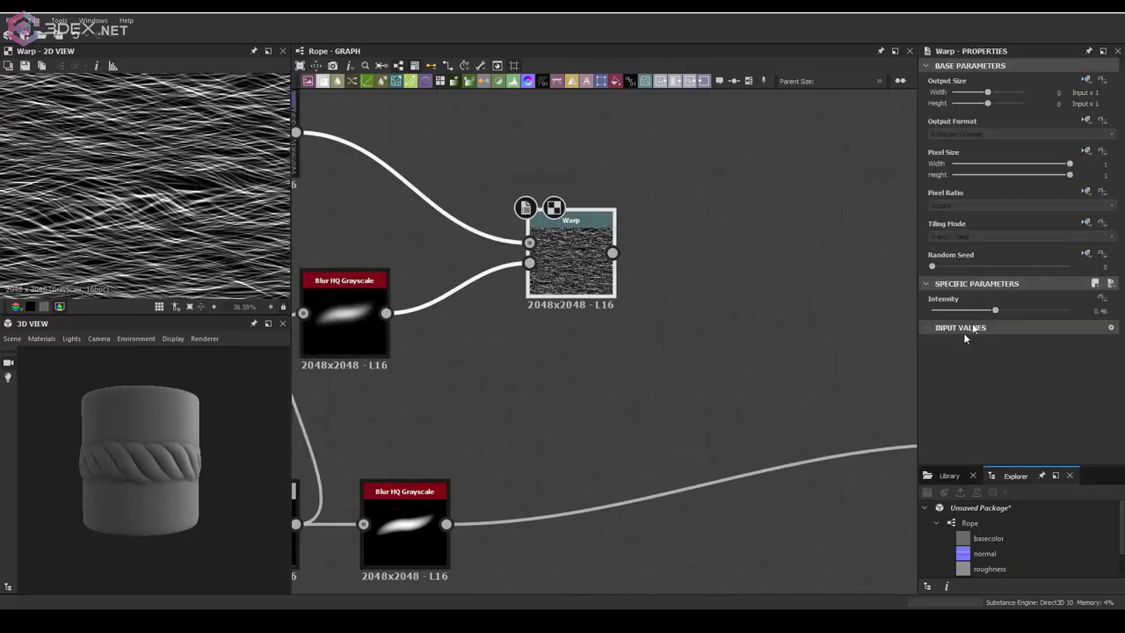
mouse_move(975, 311)
mouse_down()
mouse_move(1012, 311)
mouse_move(952, 310)
mouse_up()
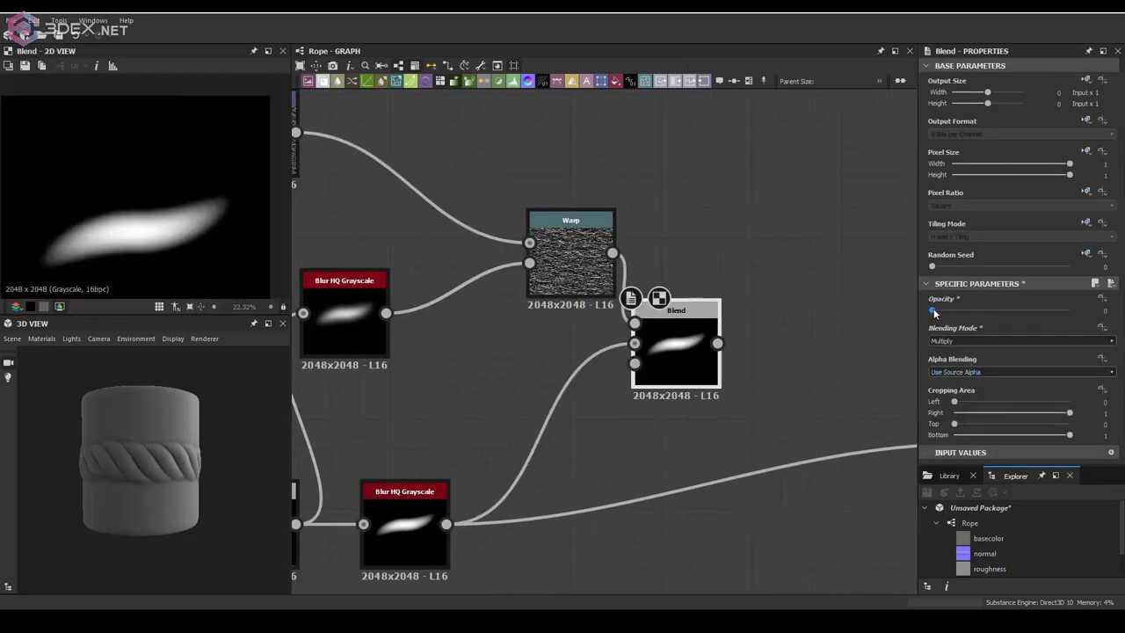
click(981, 341)
click(941, 372)
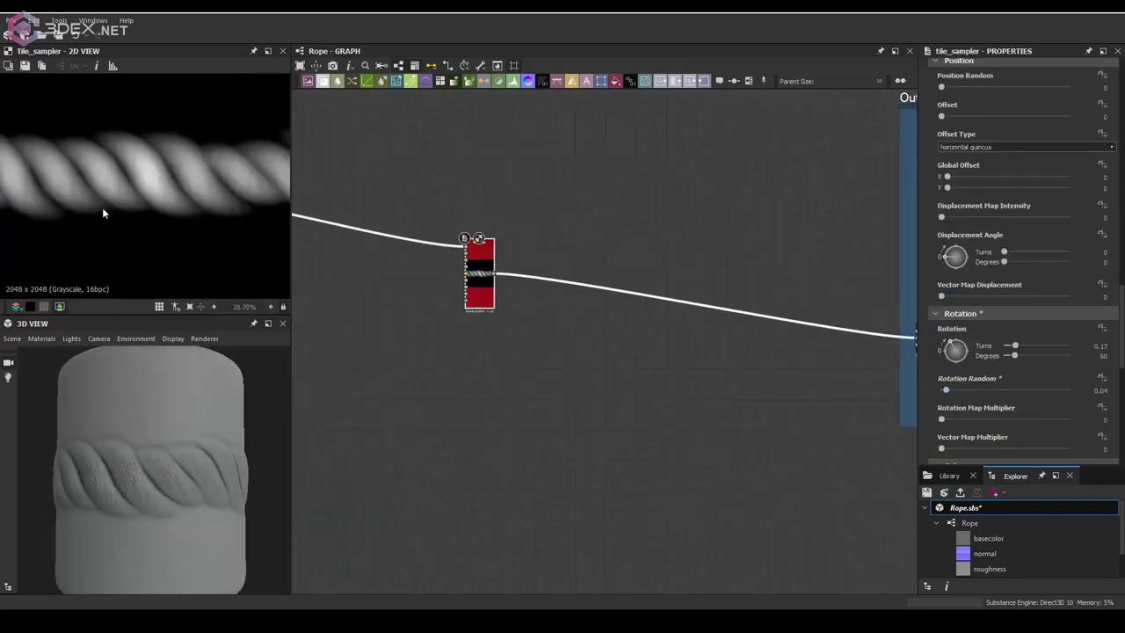
Retune the Tile Sampler to Rotation about 60°, Scale 0.91 and Size Y 1.14
drag(956, 345, 949, 345)
scroll(165, 225, down, 3)
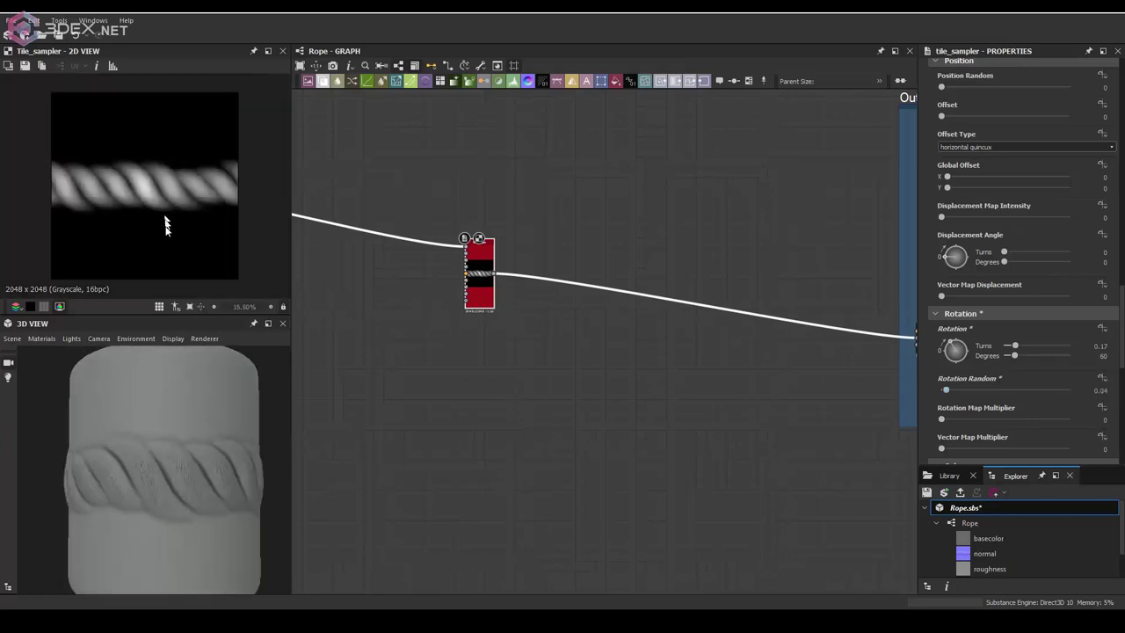
scroll(974, 244, up, 5)
drag(954, 241, 948, 240)
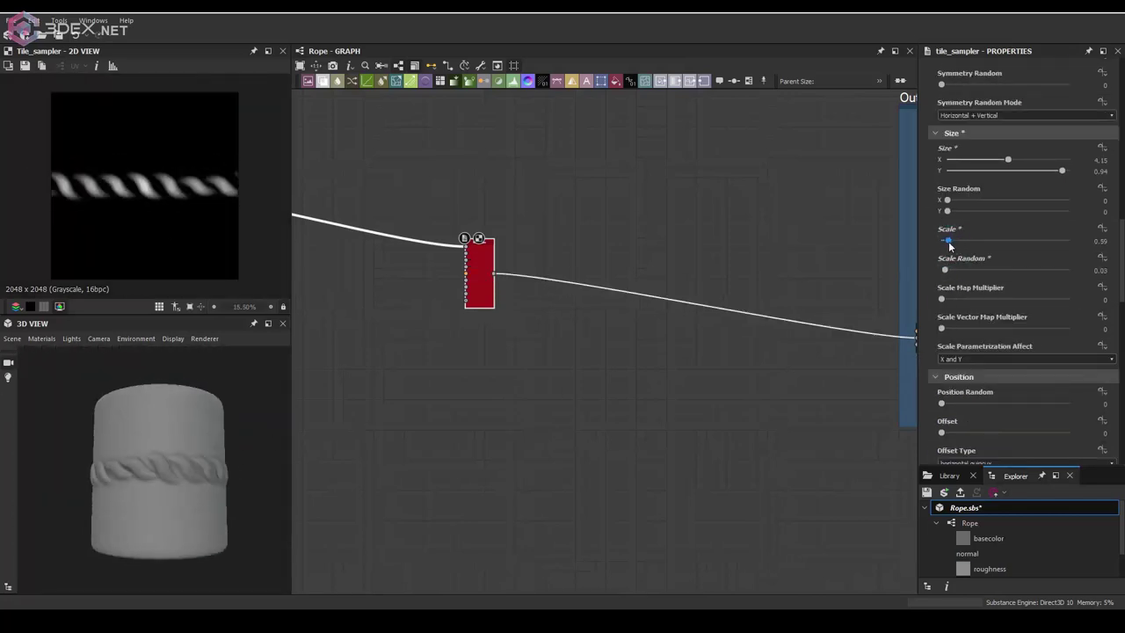
drag(1092, 176, 1089, 176)
scroll(176, 474, up, 2)
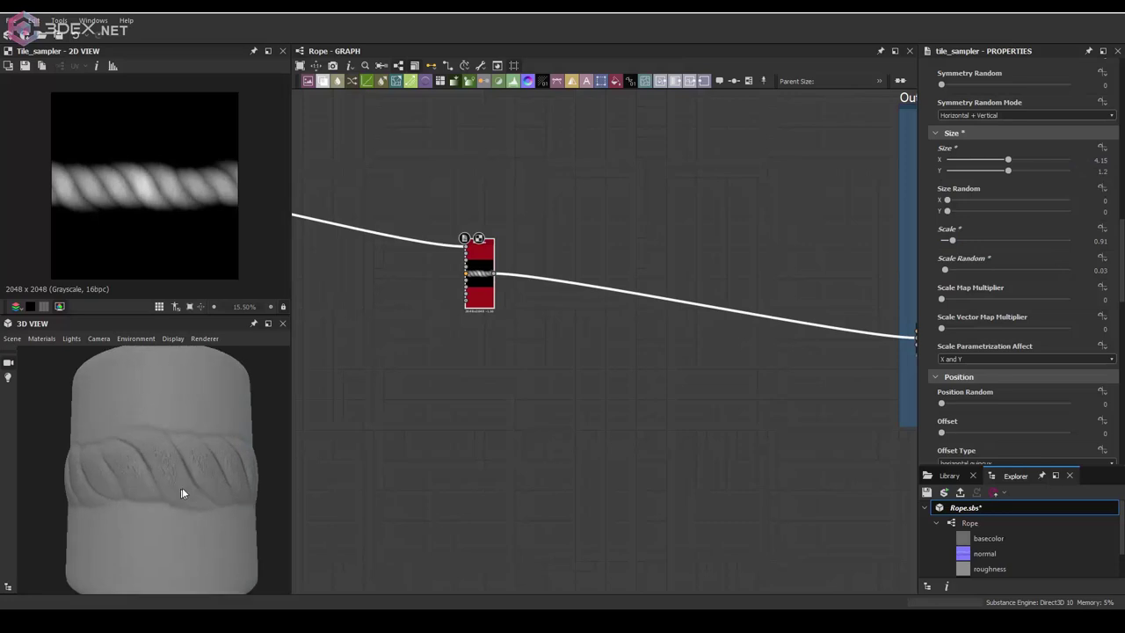
scroll(145, 481, up, 3)
drag(1007, 172, 1004, 171)
scroll(639, 247, down, 3)
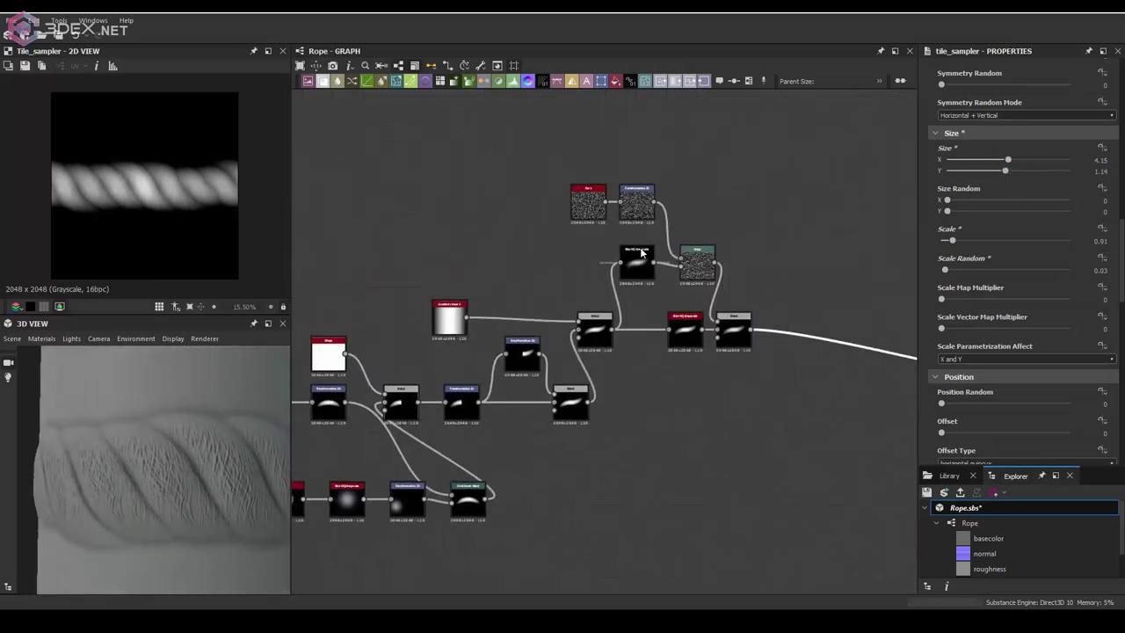
scroll(640, 247, up, 3)
Add Transformation 2D copies of the rope after the Tile Sampler and combine them in a Blend node
middle_drag(527, 263, 663, 284)
key(space)
text(transf)
key(Return)
scroll(594, 304, up, 2)
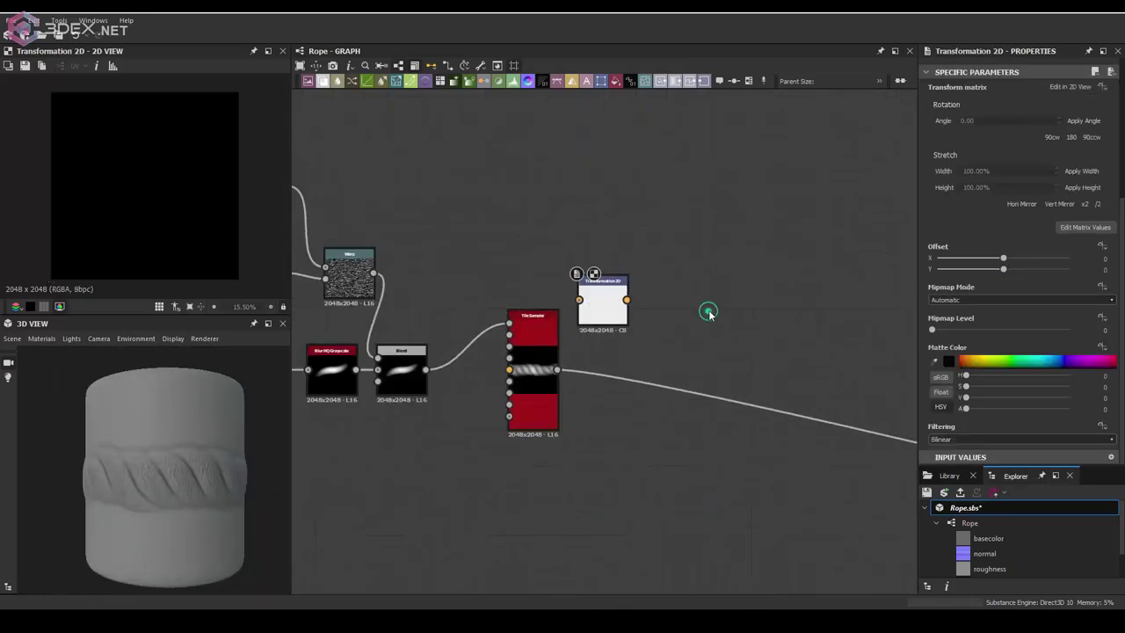
drag(626, 299, 711, 242)
click(718, 247)
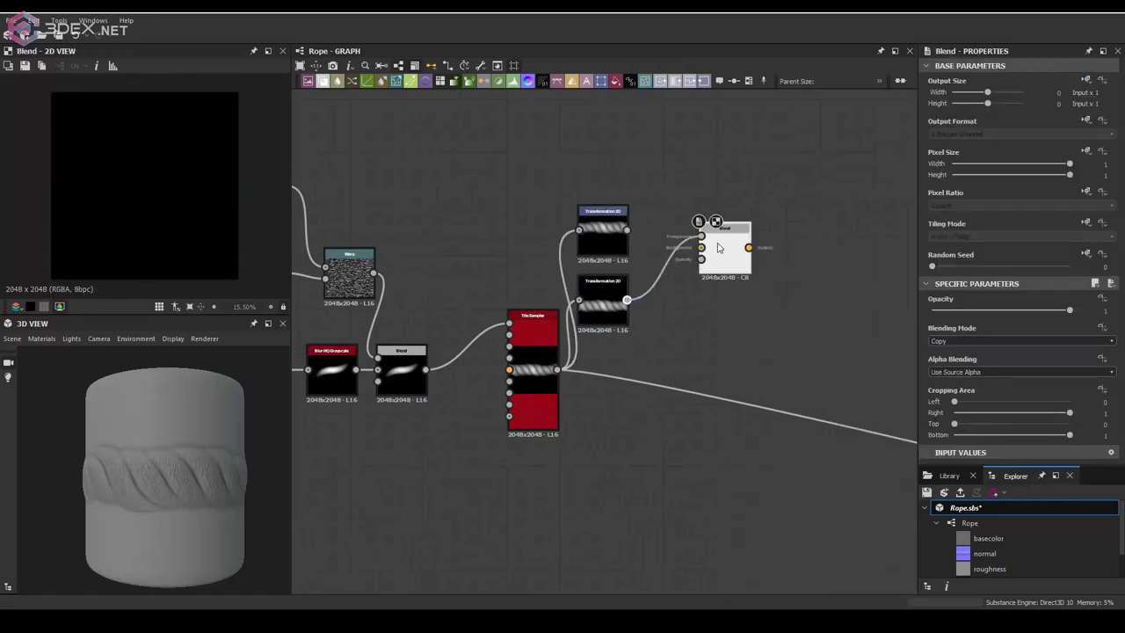
click(603, 230)
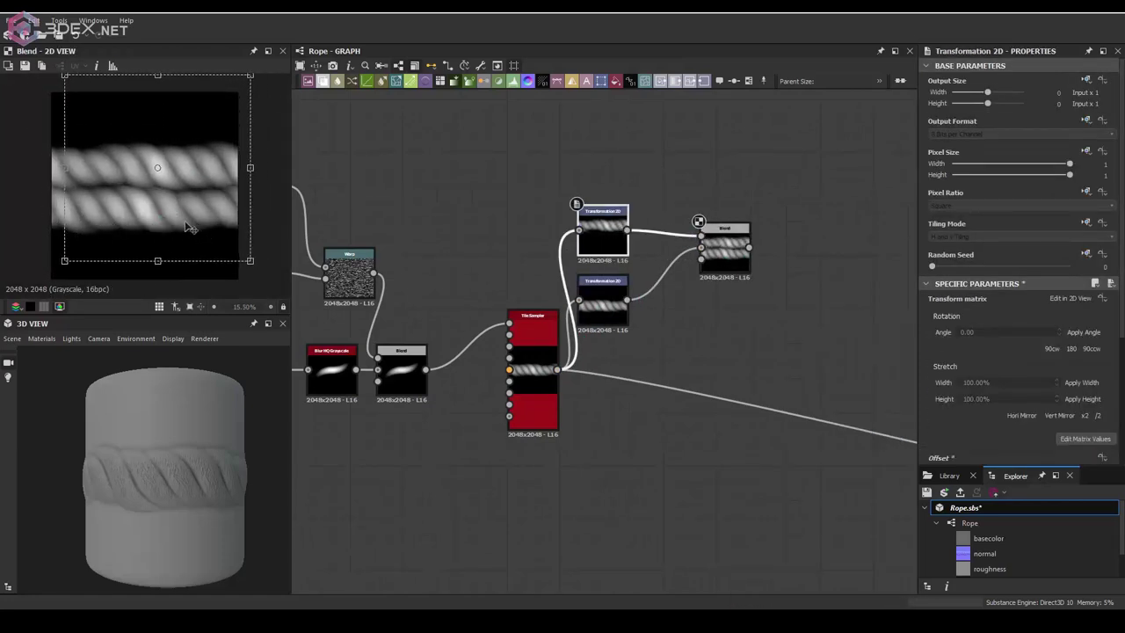
click(532, 334)
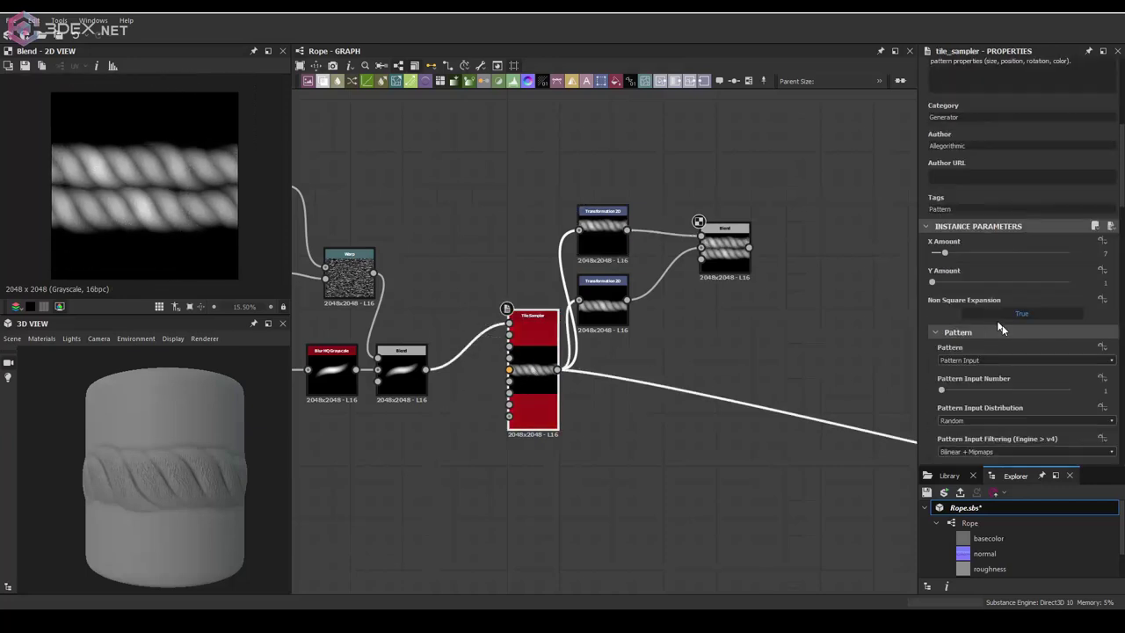
scroll(949, 340, down, 5)
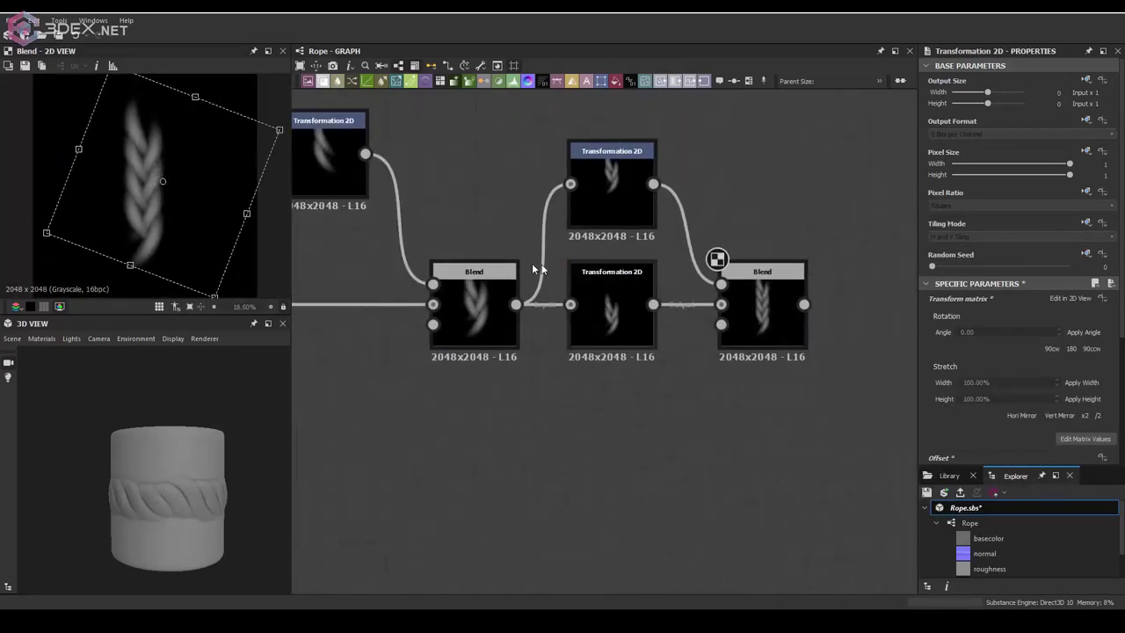
Shift the braid down in its tile and add a Tile Sampler to stack it vertically
drag(145, 211, 145, 249)
scroll(178, 227, up, 2)
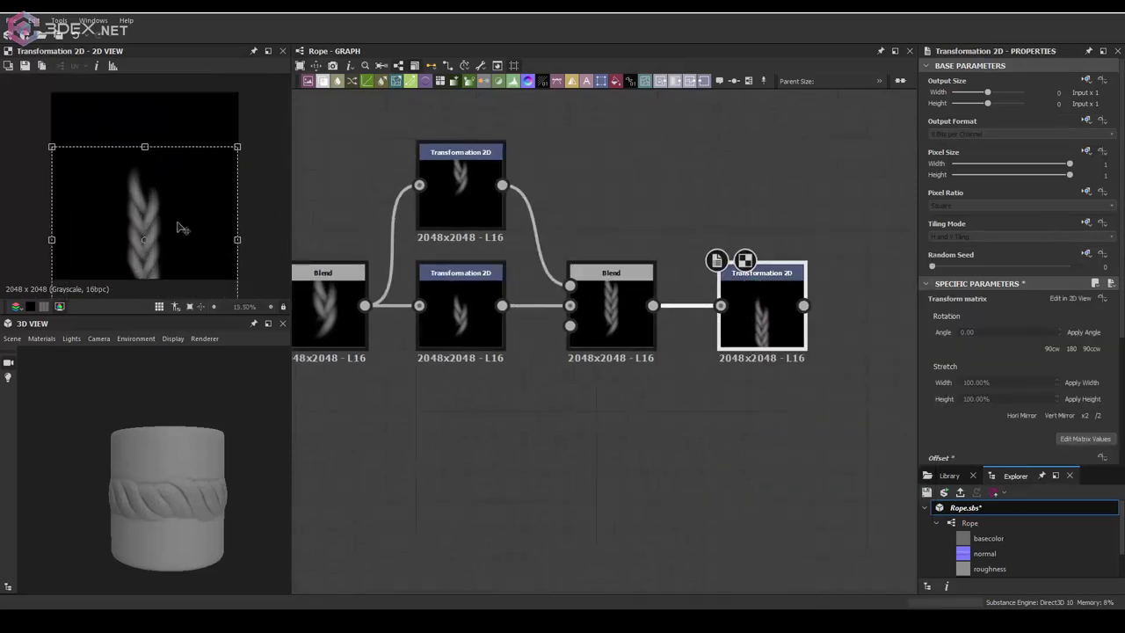
key(space)
click(791, 219)
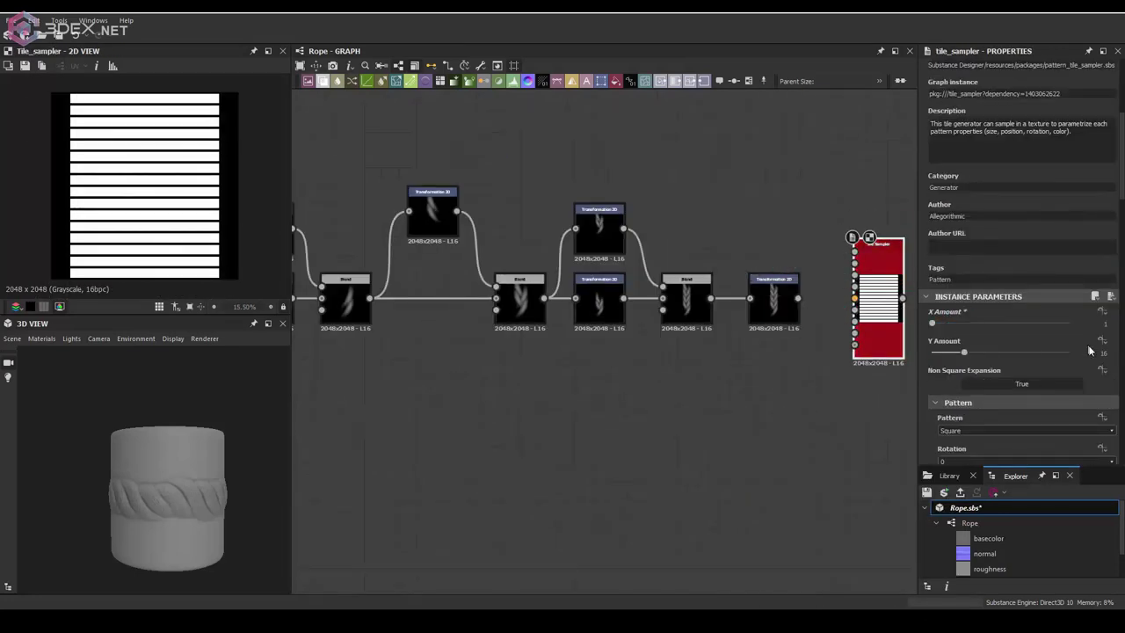
drag(855, 253, 854, 253)
scroll(974, 391, down, 5)
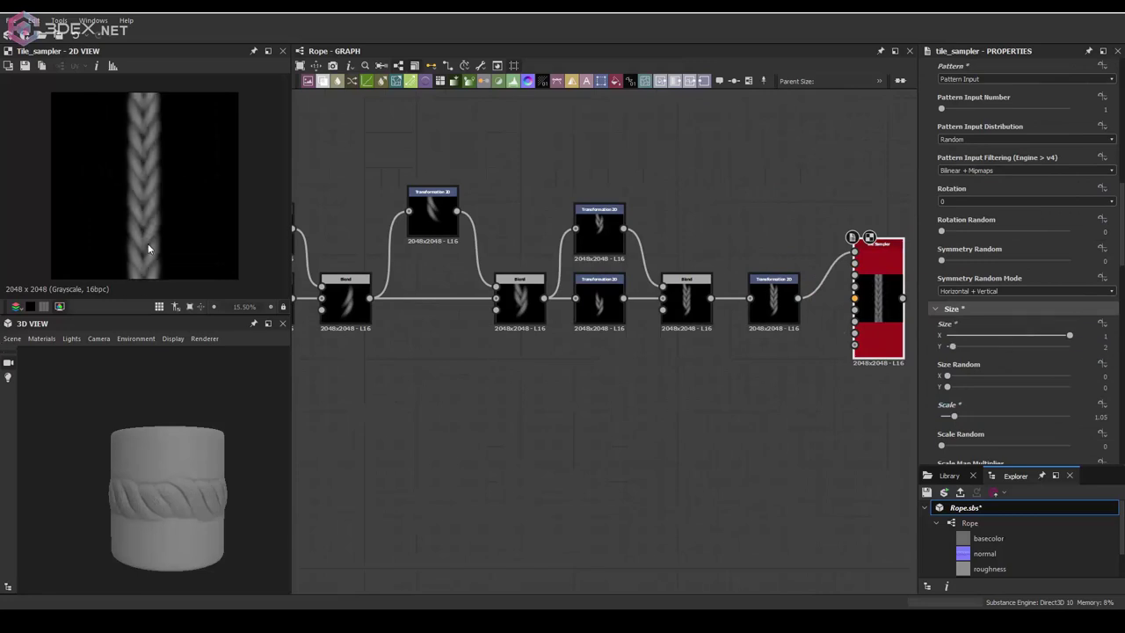
scroll(148, 248, up, 1)
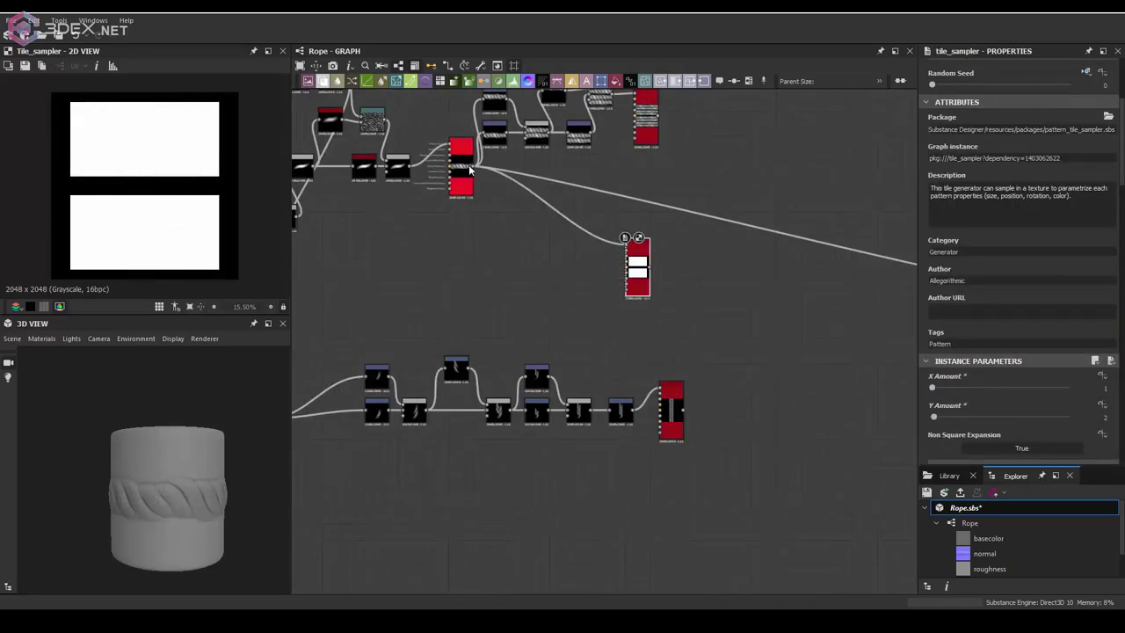
Set Tile Sampler Size X to 1.01 and stretch Size Y into one tall rope strand
drag(953, 236, 950, 238)
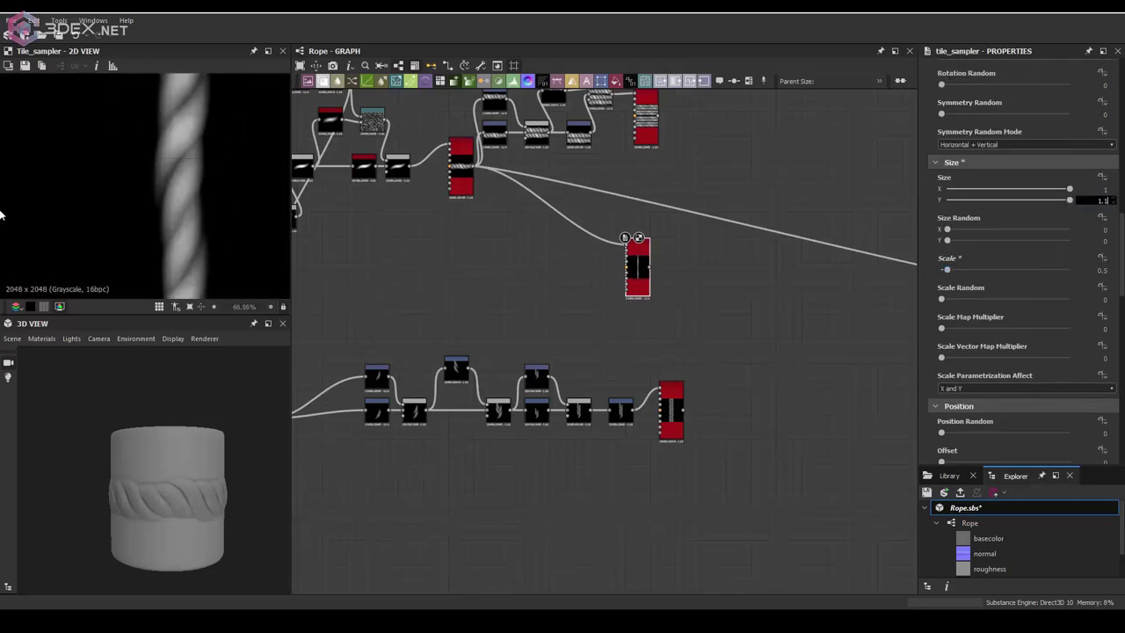
scroll(205, 195, down, 3)
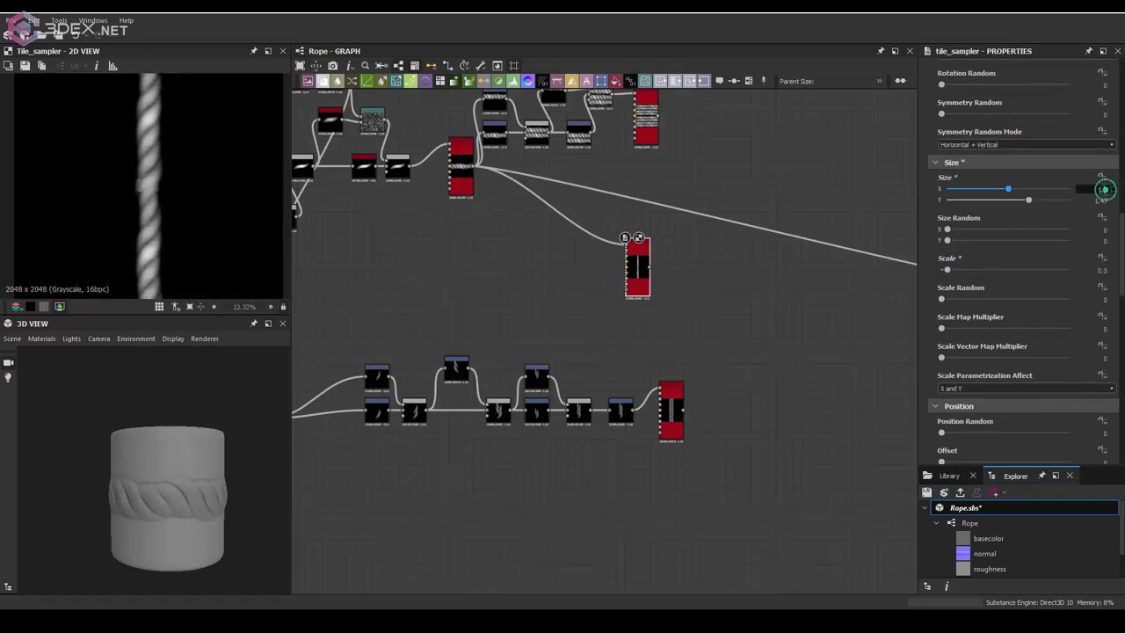
text(1.01)
key(Return)
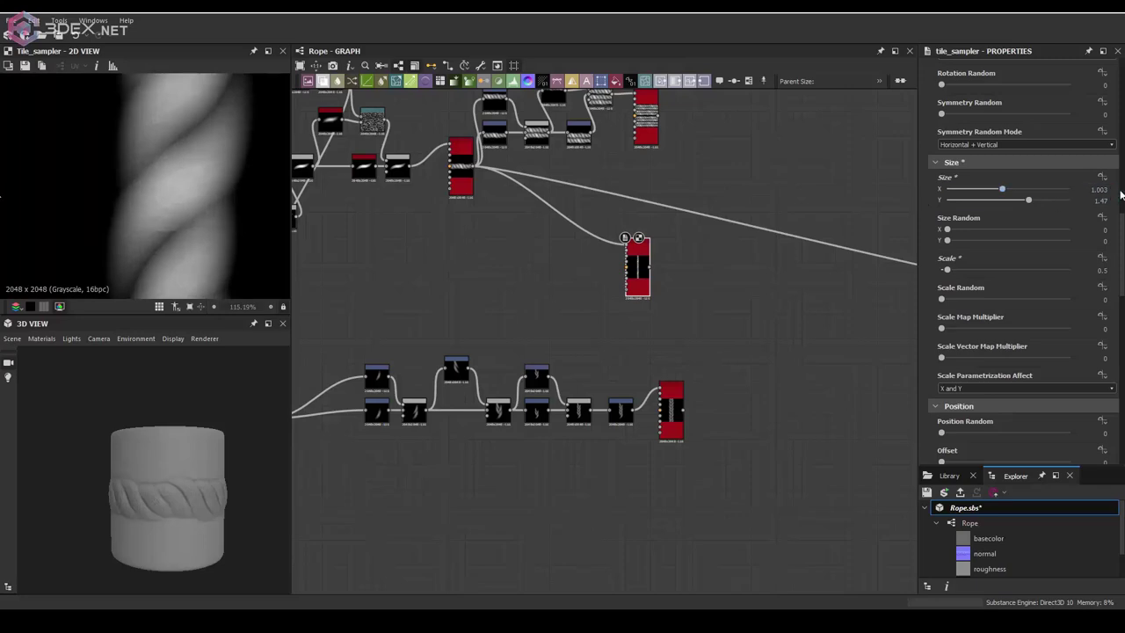
scroll(218, 221, up, 3)
scroll(166, 219, down, 3)
scroll(577, 464, up, 3)
click(396, 323)
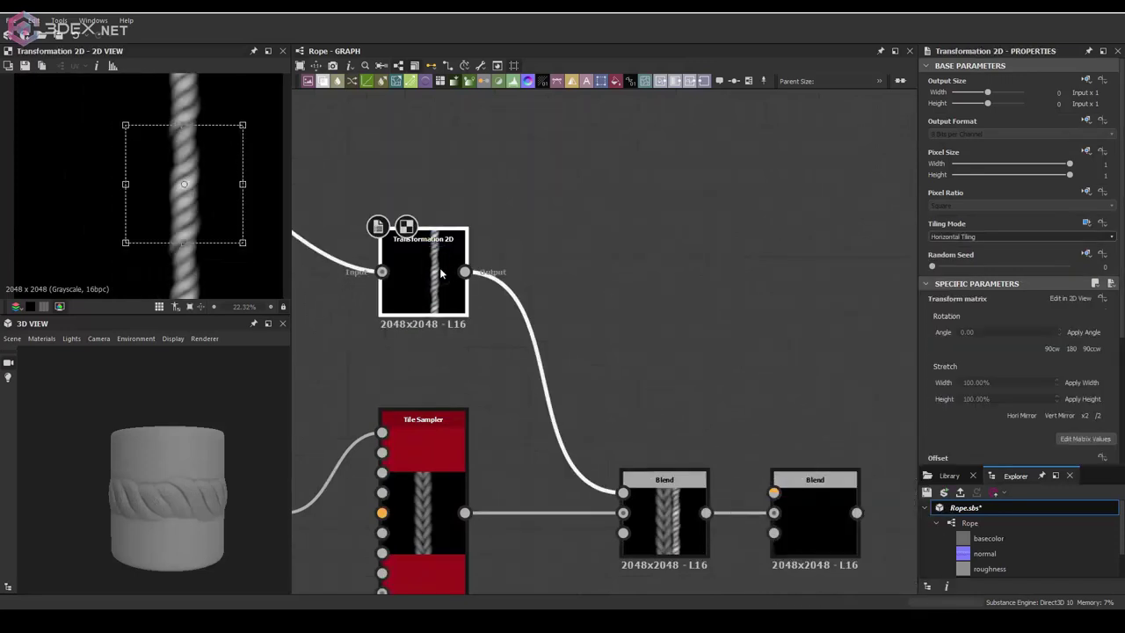
Wire the shifted and transformed rope copies into the Blend
scroll(110, 255, down, 3)
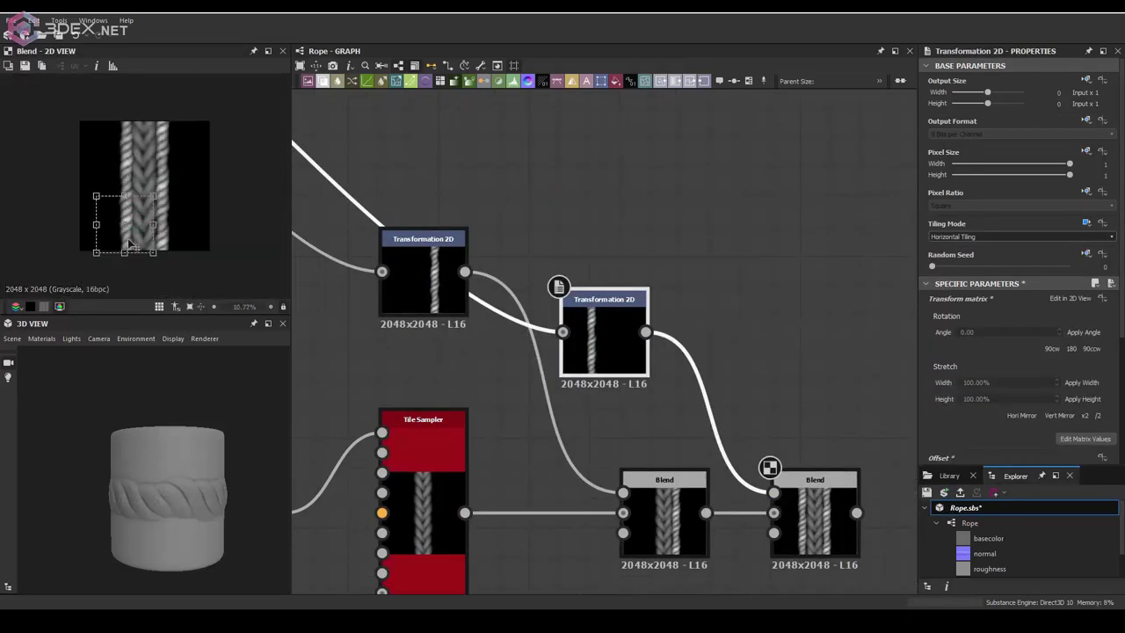
scroll(120, 237, up, 4)
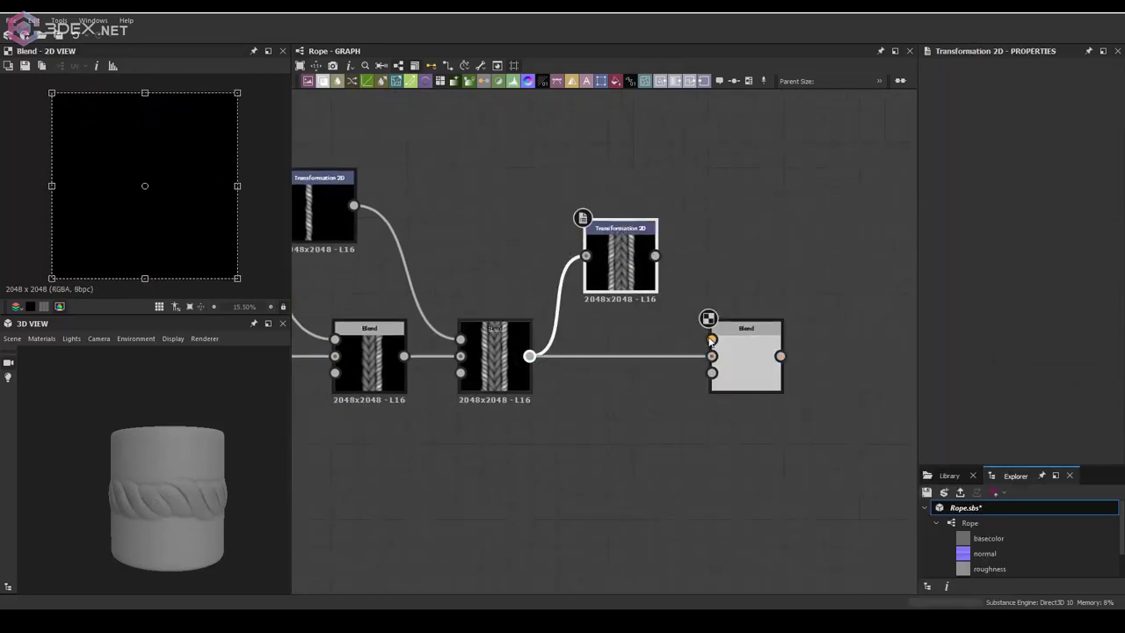
drag(709, 339, 655, 256)
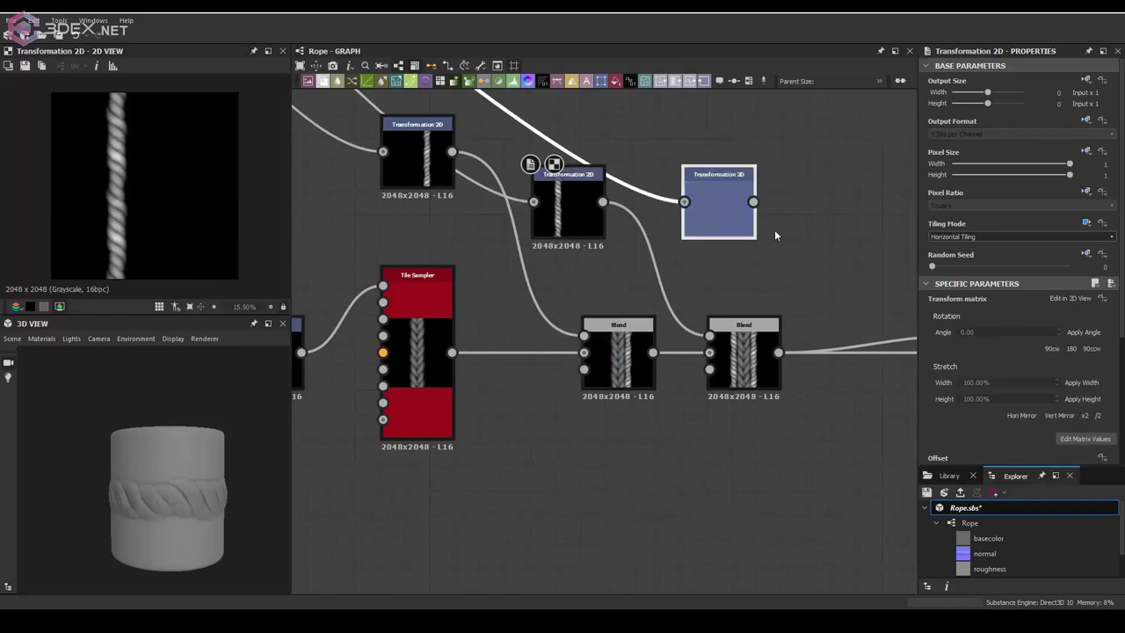
drag(578, 271, 696, 347)
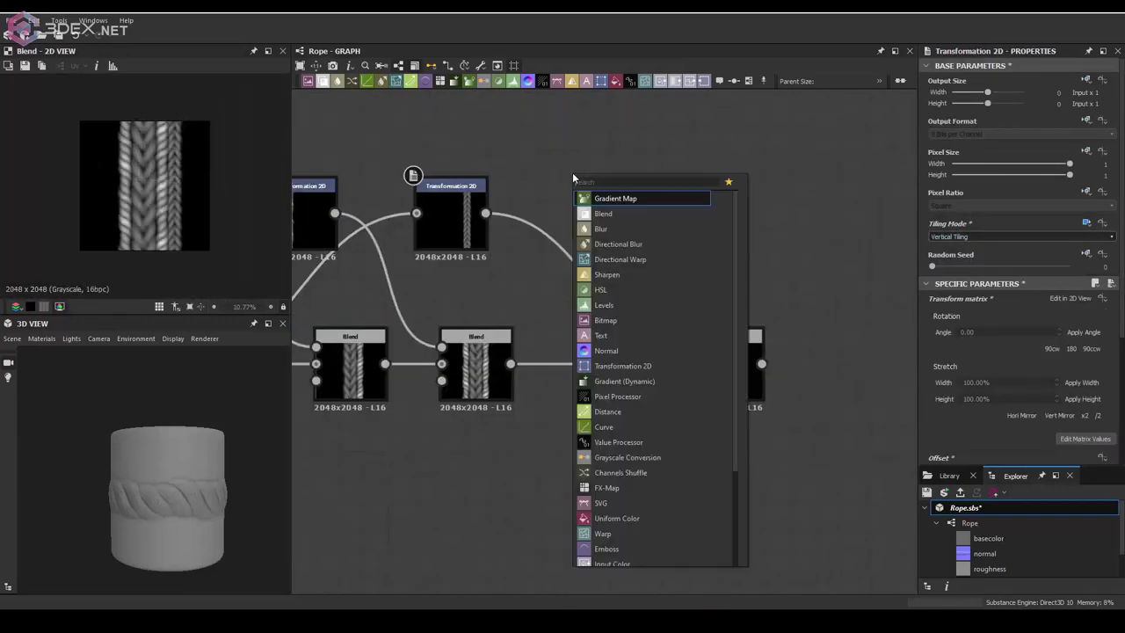
Add a Mirror Grayscale node after the transform and change its mirror mode
click(568, 211)
click(974, 377)
click(961, 401)
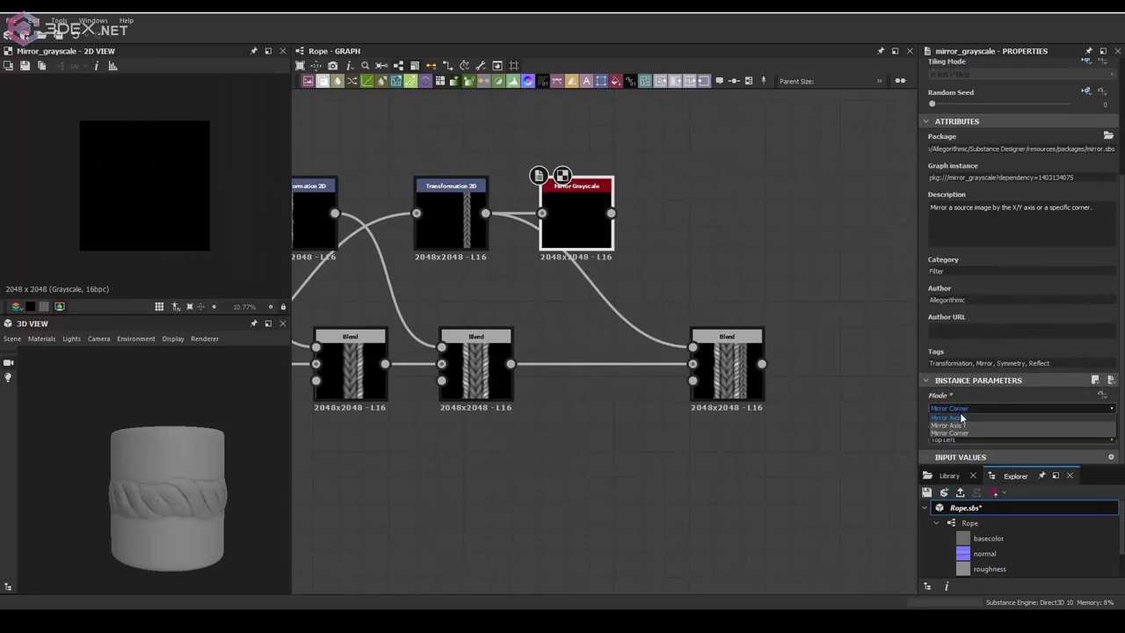
scroll(1066, 455, down, 1)
drag(1064, 406, 1004, 416)
Add another Transformation 2D and connect it into the final Blend
click(726, 369)
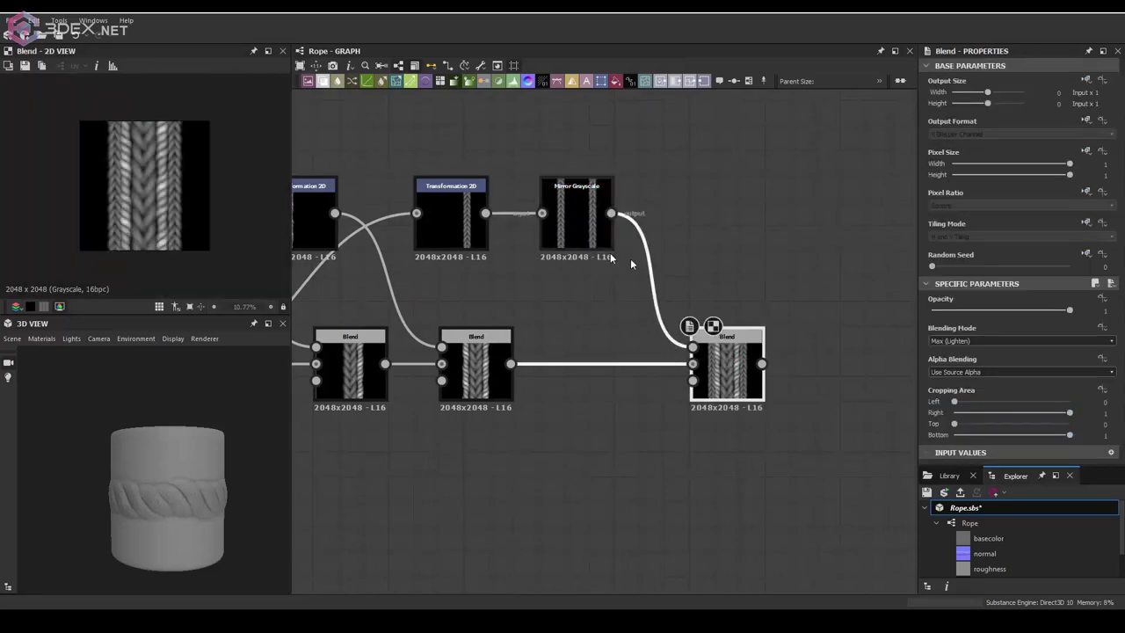
key(space)
click(795, 259)
middle_drag(437, 227, 515, 294)
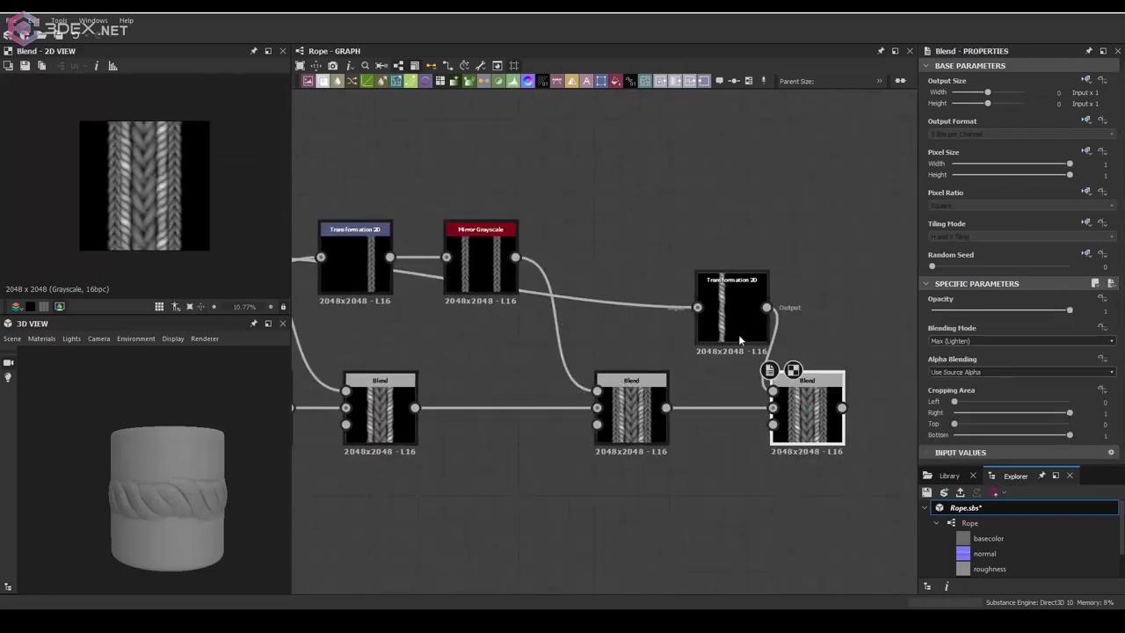
drag(739, 340, 689, 328)
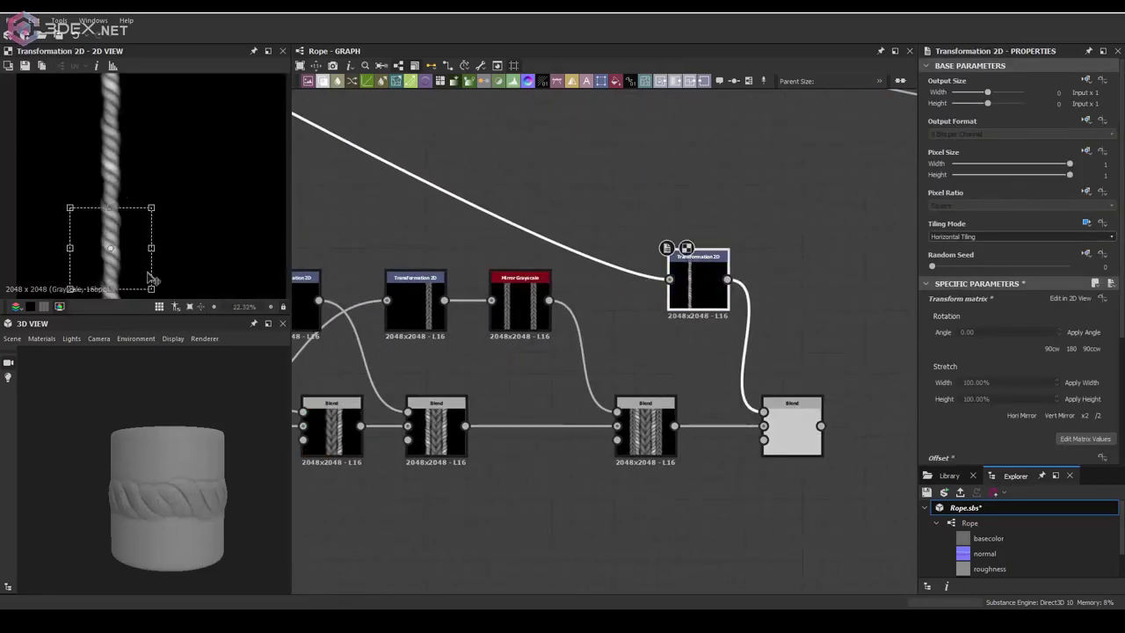
click(780, 418)
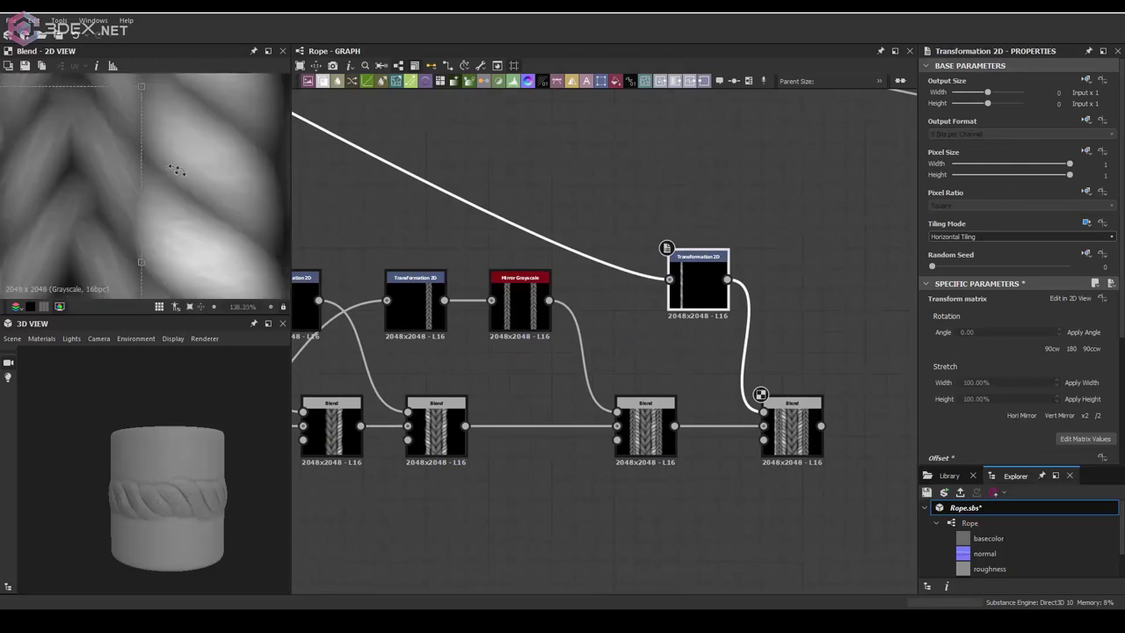
drag(632, 341, 805, 396)
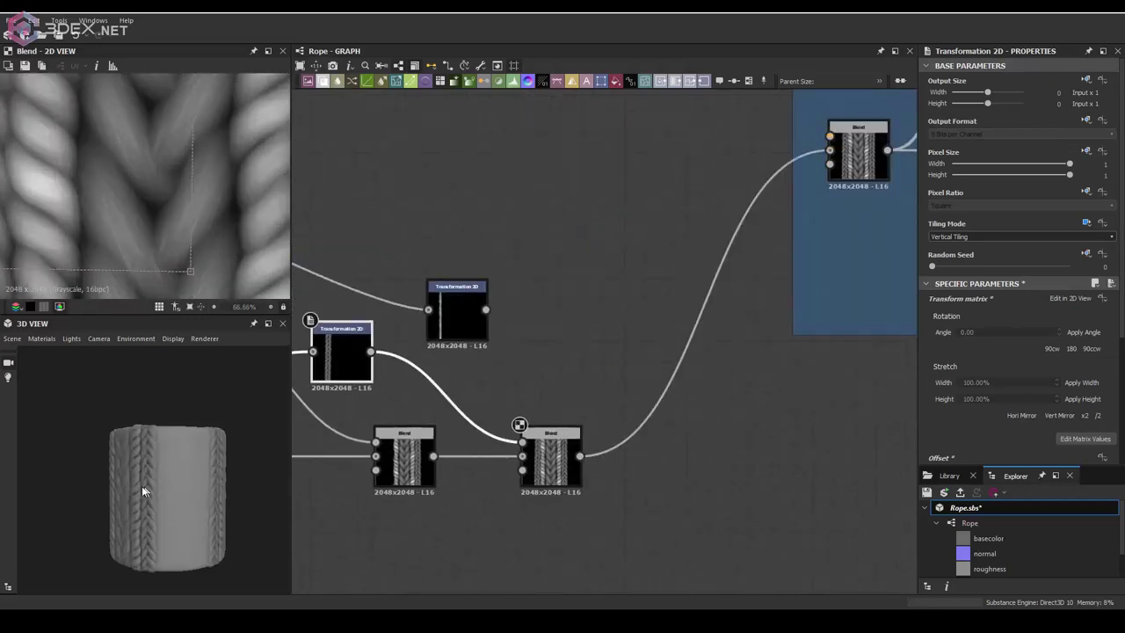
scroll(145, 492, up, 3)
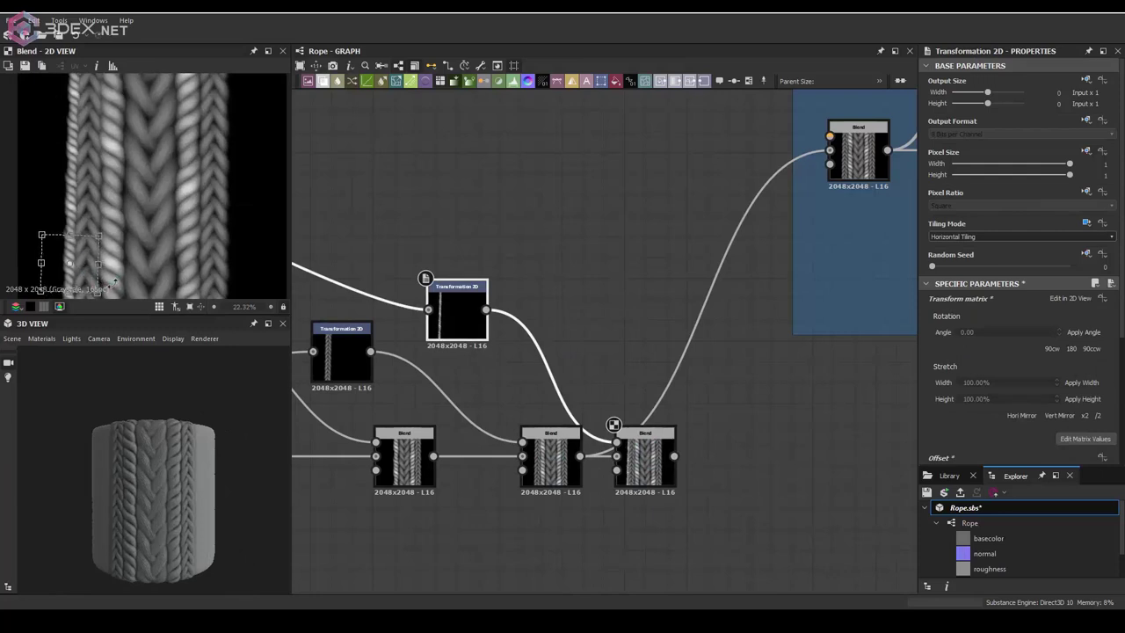
Offset a rope copy sideways in the 2D view and set its Transformation 2D to Vertical Tiling
scroll(88, 283, up, 3)
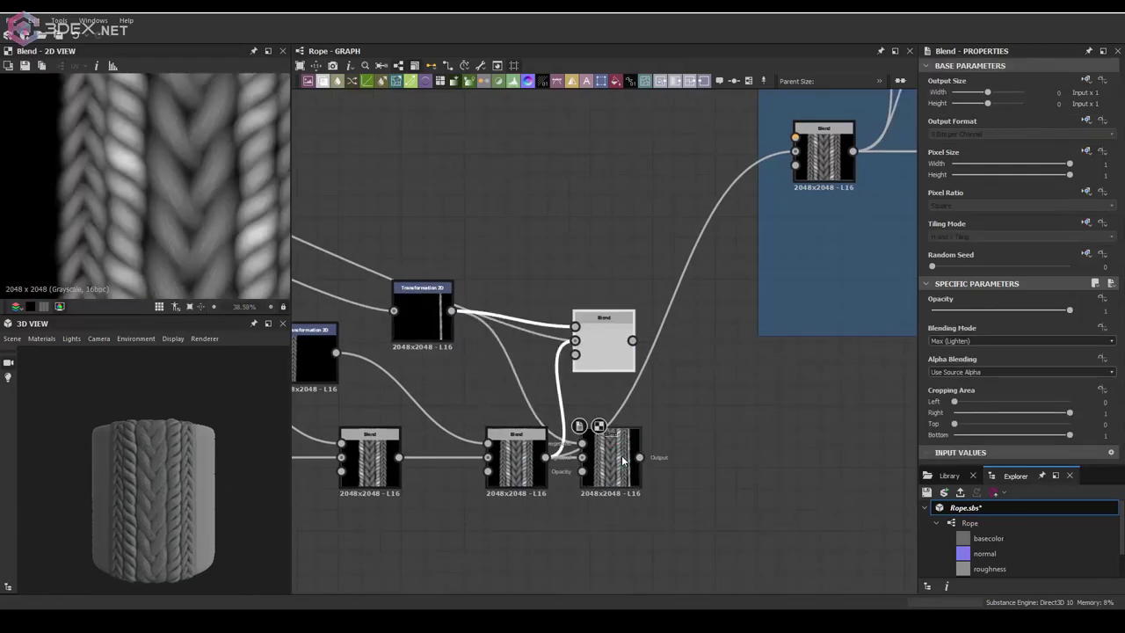
click(632, 341)
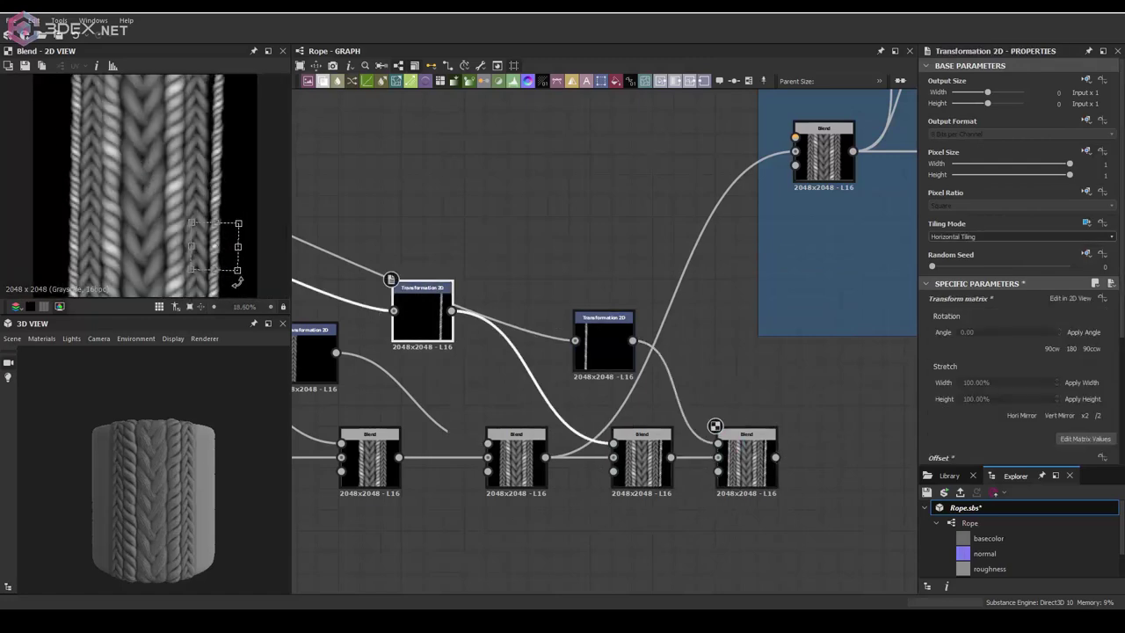
scroll(252, 228, down, 1)
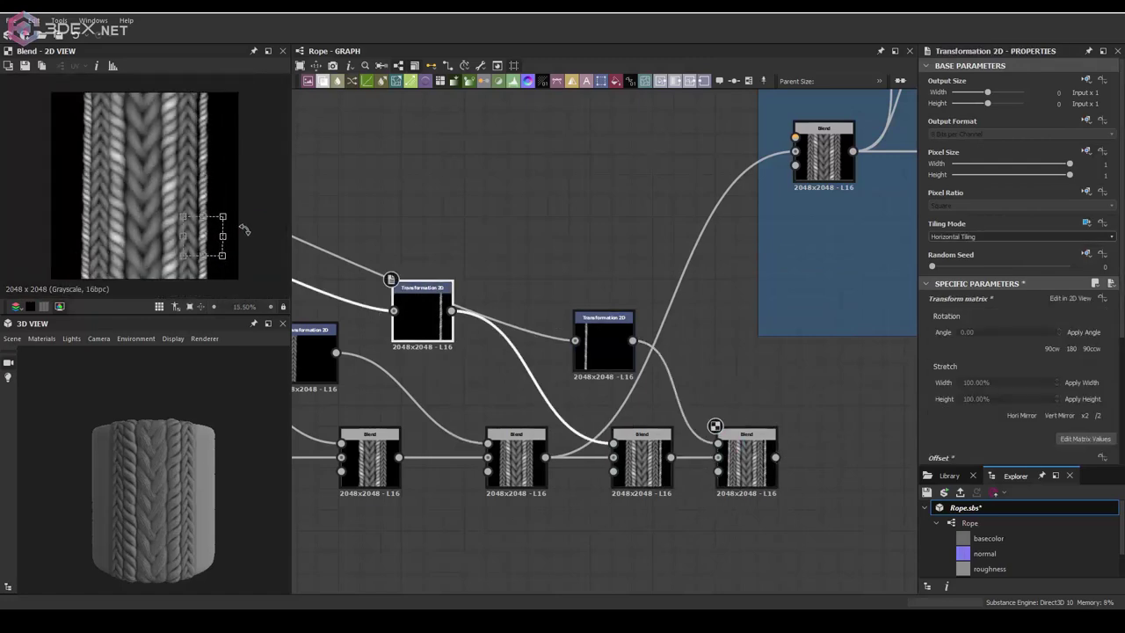
drag(209, 252, 180, 188)
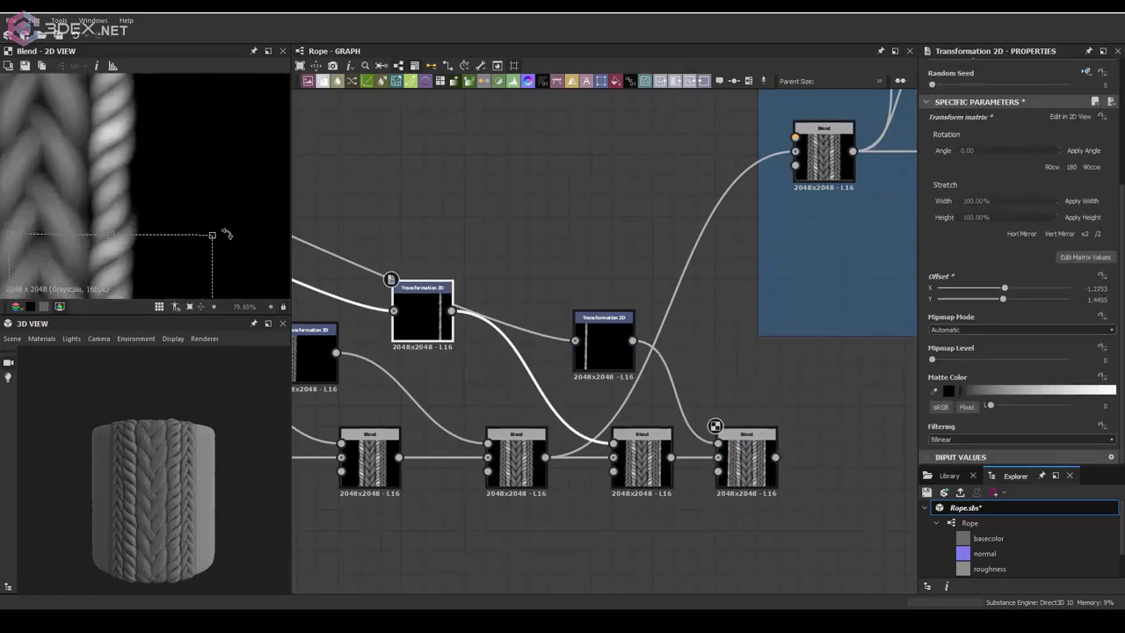
middle_drag(717, 430, 585, 360)
scroll(586, 359, down, 5)
click(913, 237)
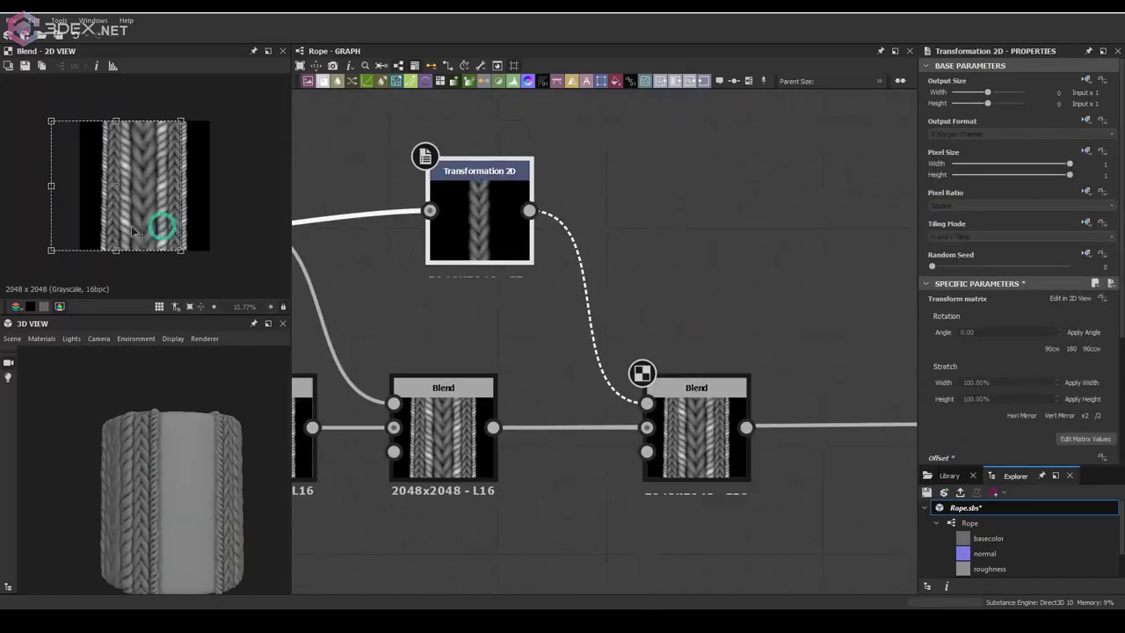
scroll(112, 234, up, 2)
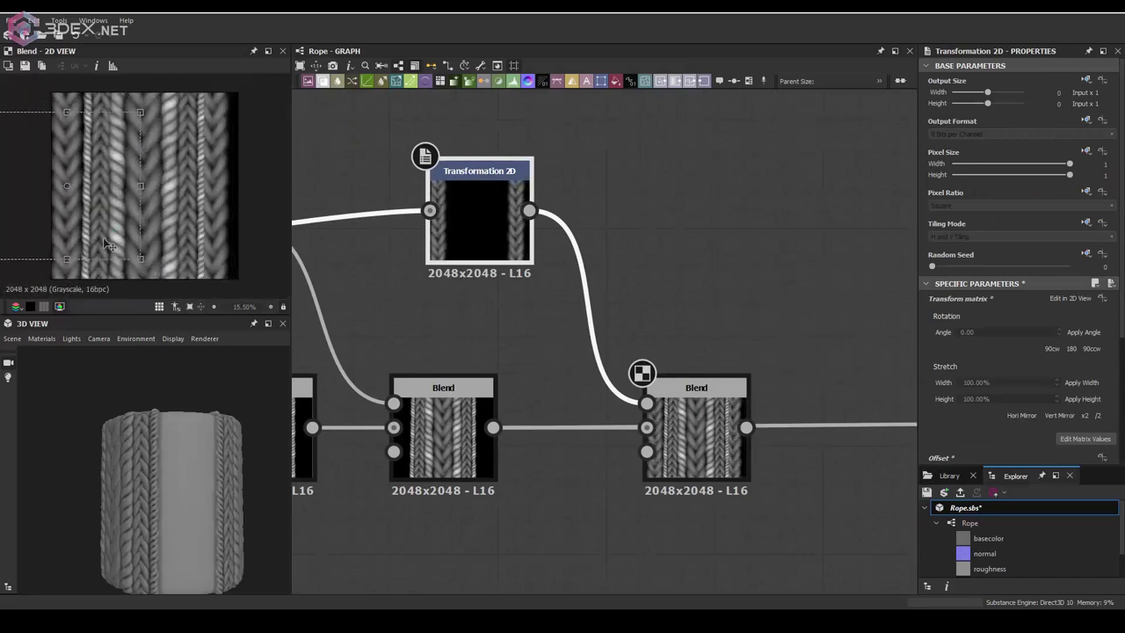
scroll(110, 245, up, 2)
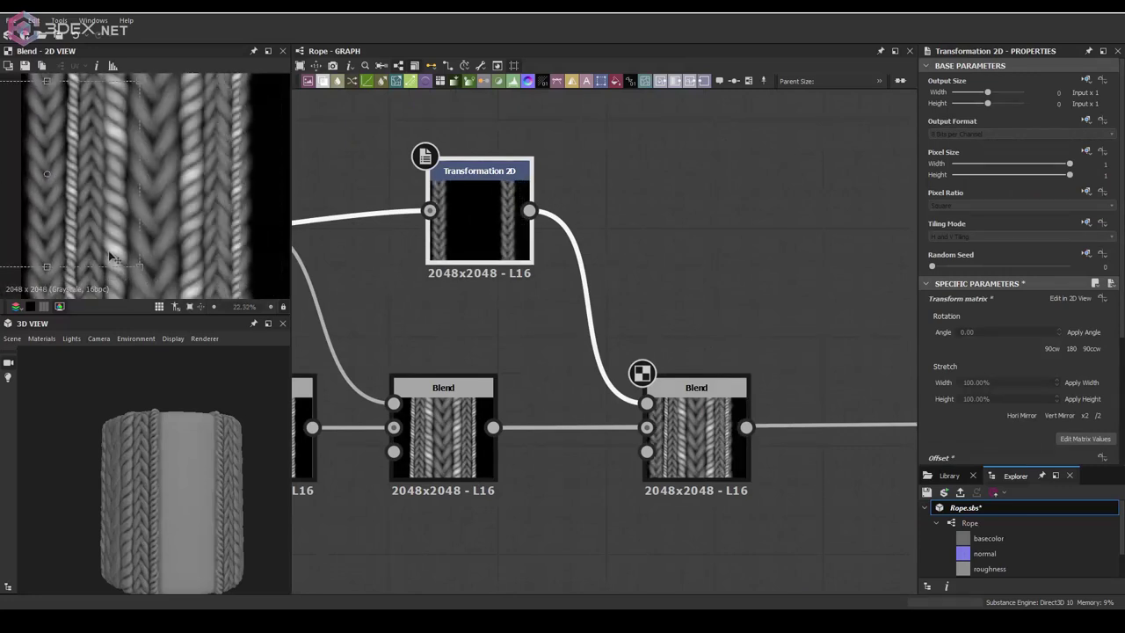
scroll(110, 256, down, 2)
click(963, 262)
Copy and paste the Transformation 2D and Blend pair for another offset rope copy
click(700, 401)
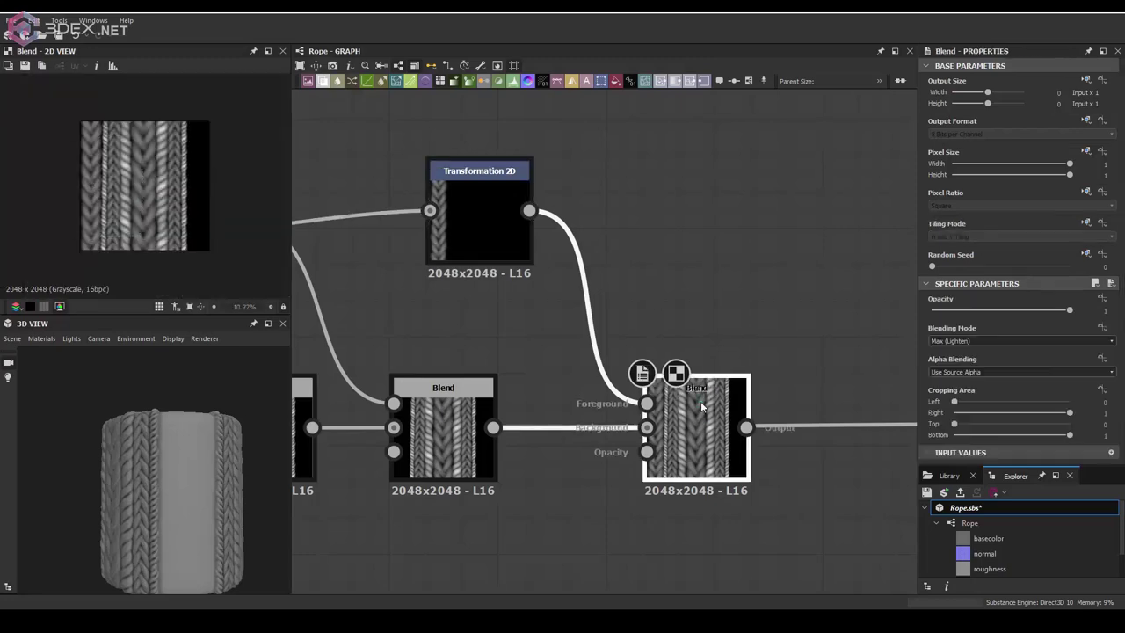
click(491, 210)
key(ctrl+c)
key(ctrl+v)
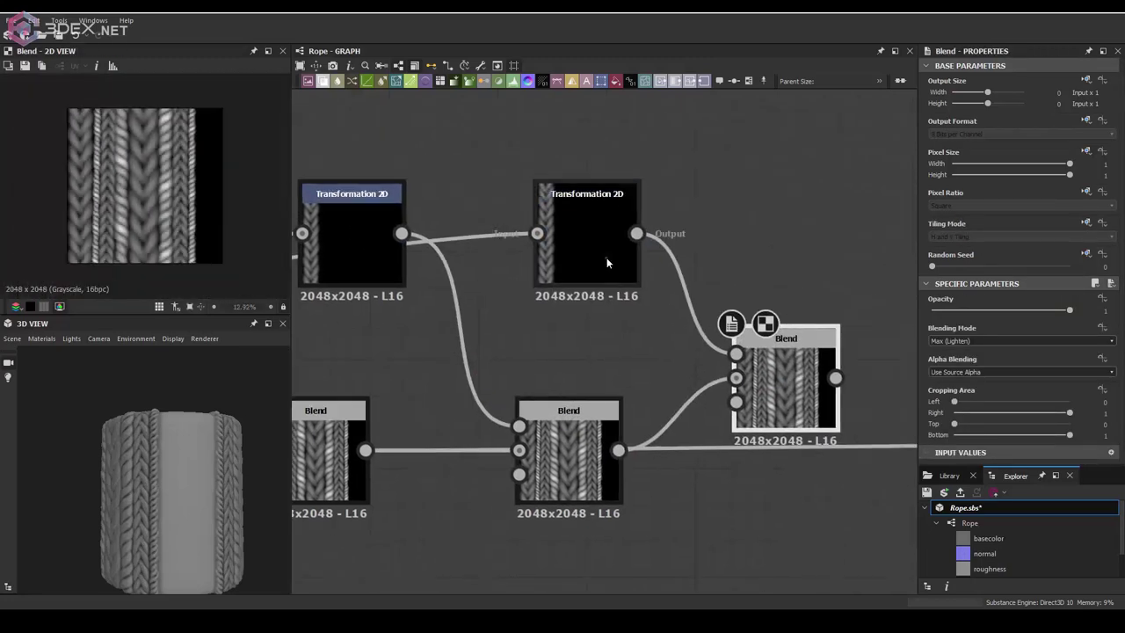
click(586, 246)
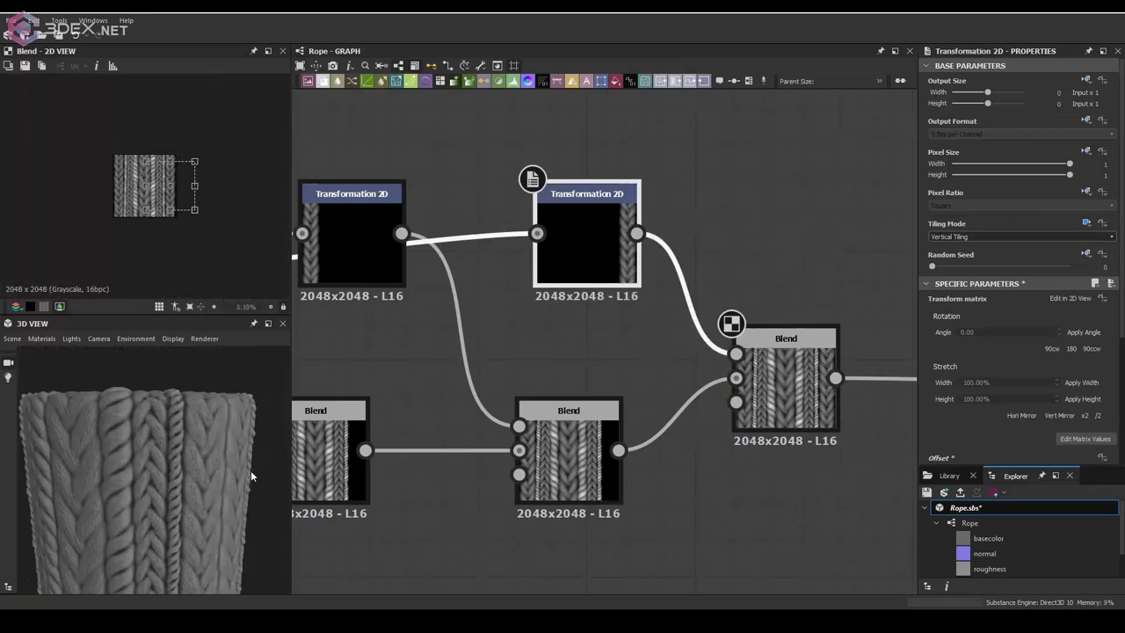
scroll(542, 340, up, 2)
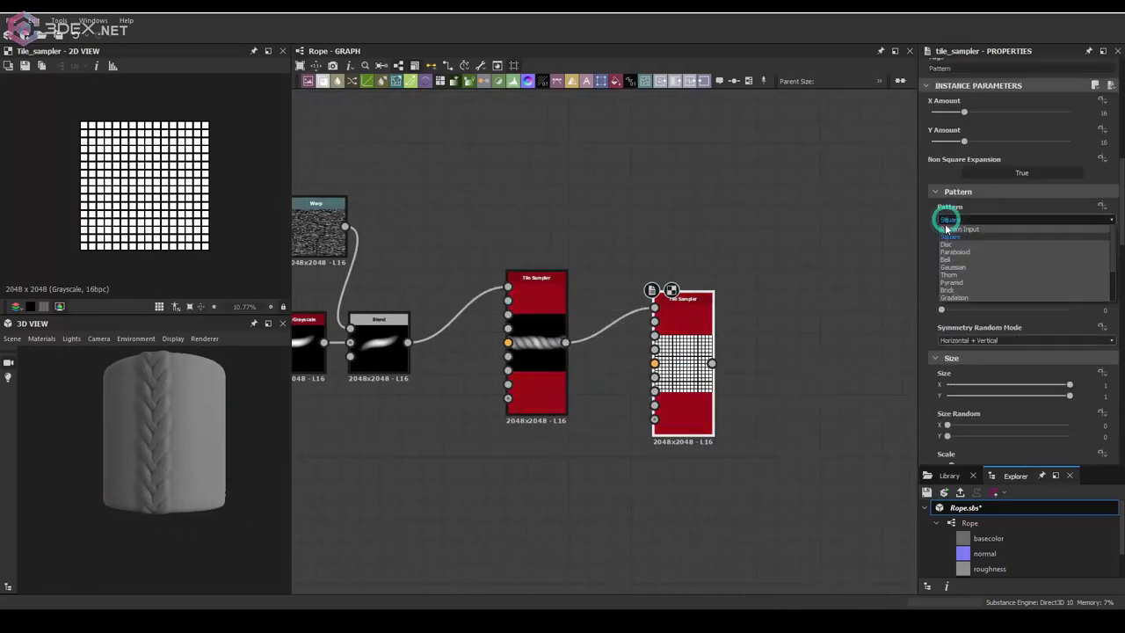
Set the Tile Sampler's Size Y to 2 to form one vertical rope strand
scroll(967, 264, down, 2)
drag(957, 345, 974, 349)
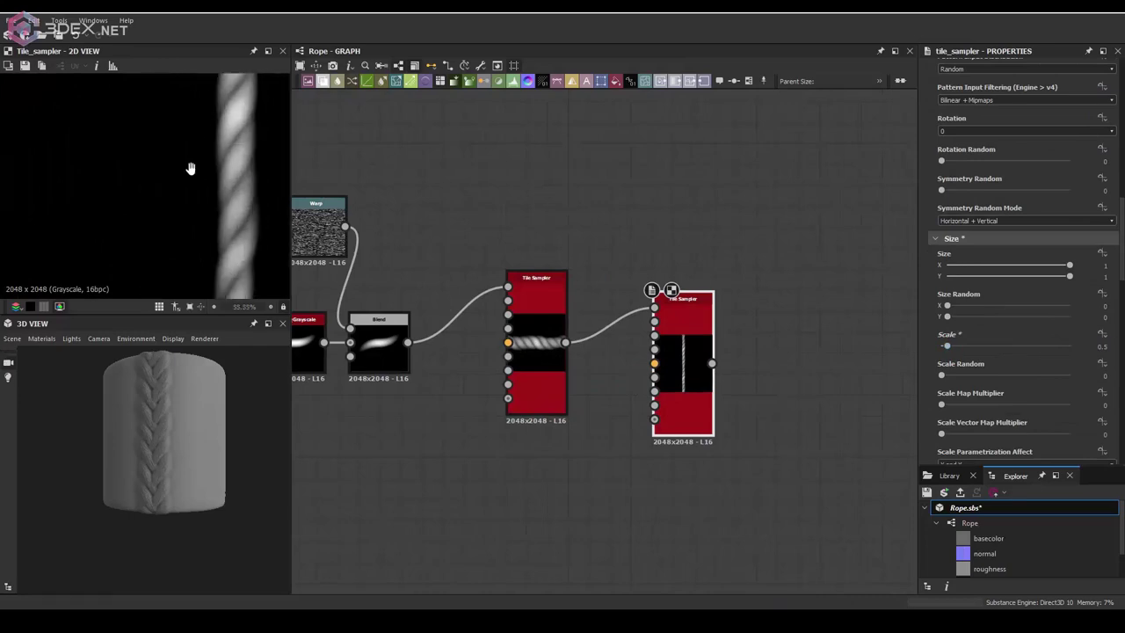
scroll(190, 168, down, 3)
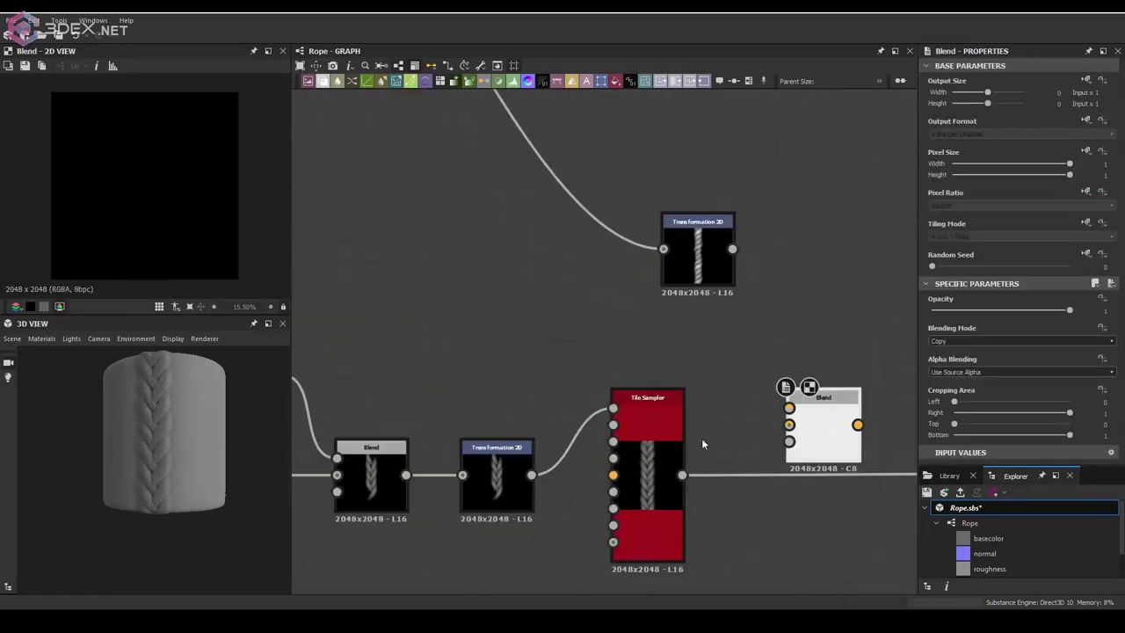
scroll(701, 443, up, 2)
Link the transformed strand into the Blend and add a Transformation 2D after it
drag(561, 155, 644, 384)
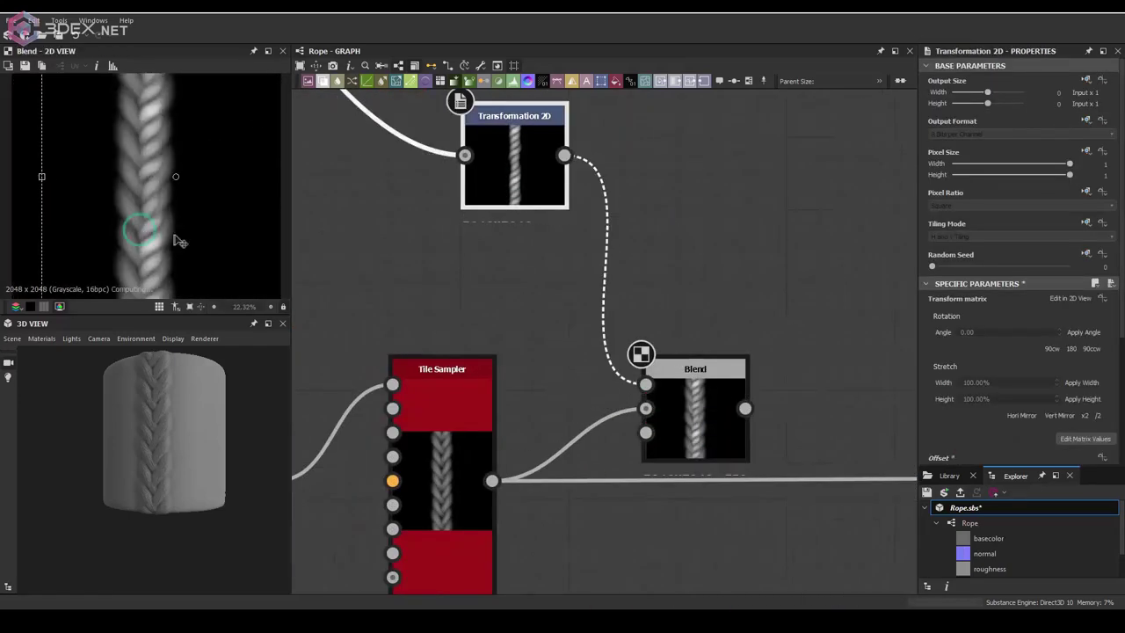
drag(744, 408, 824, 408)
click(764, 260)
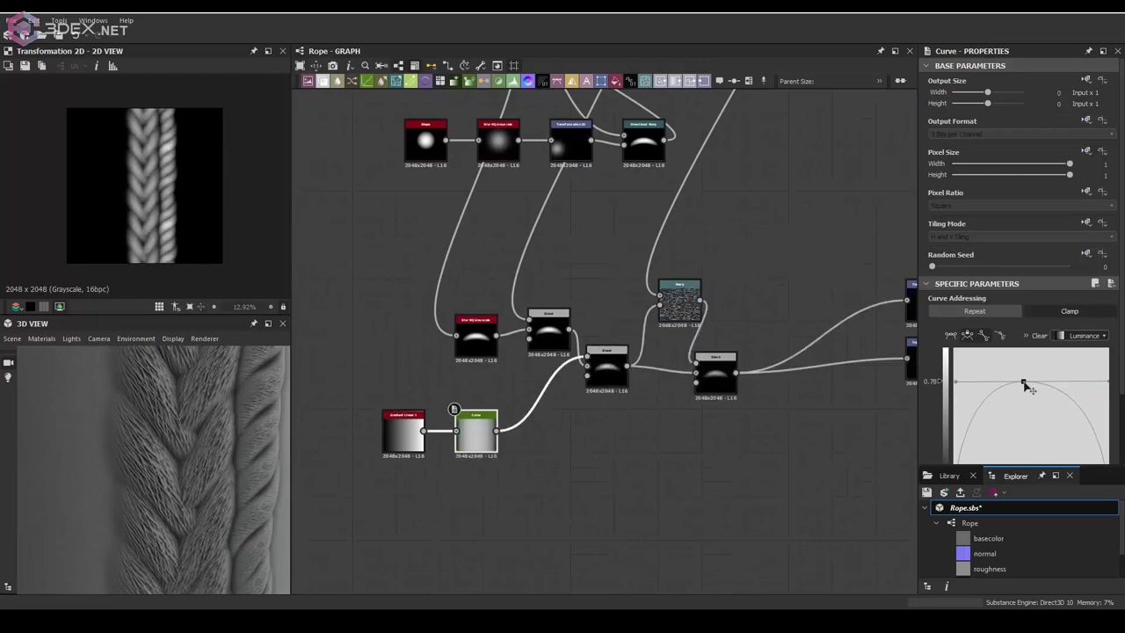
Select the braid's Transformation 2D node and adjust its Offset to shift the braid copy
scroll(1055, 413, down, 1)
drag(1105, 419, 1067, 425)
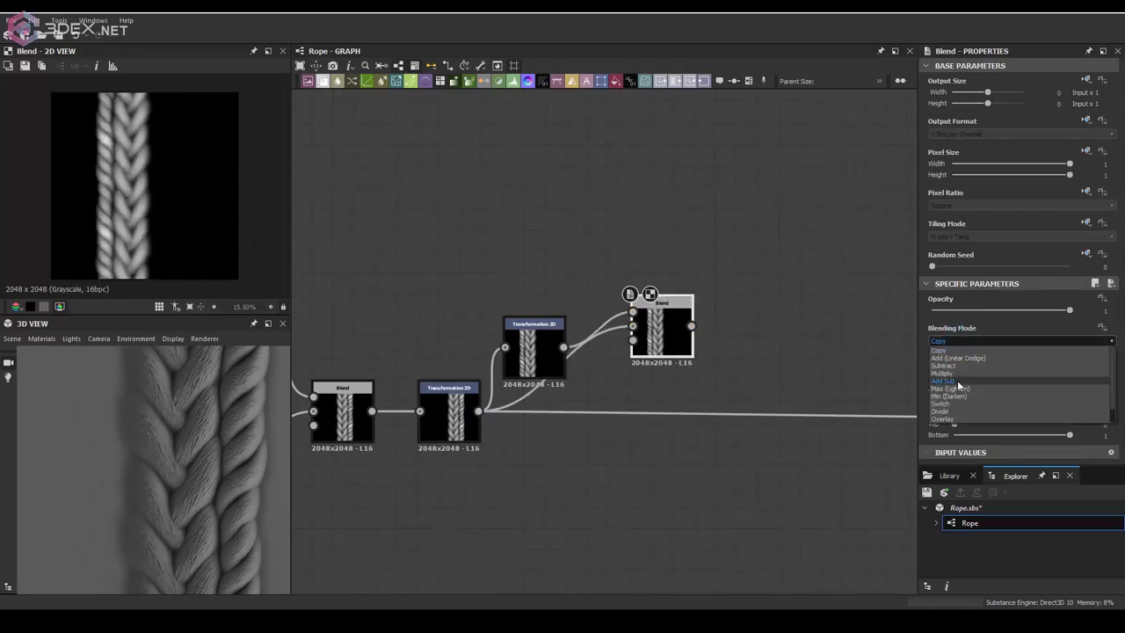
click(958, 382)
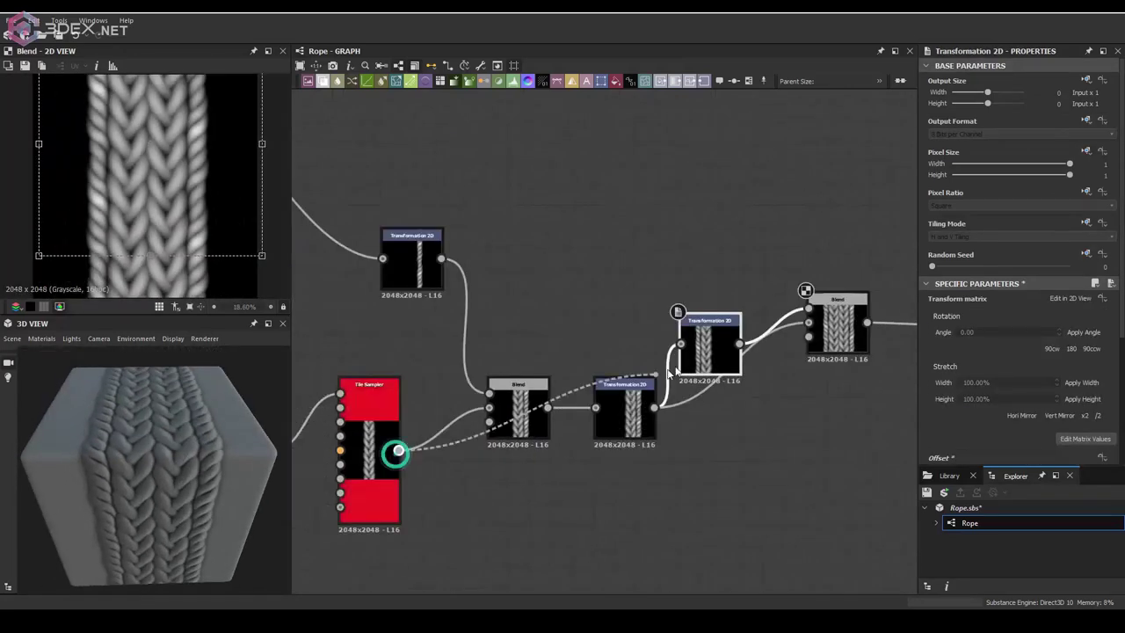
scroll(209, 250, up, 1)
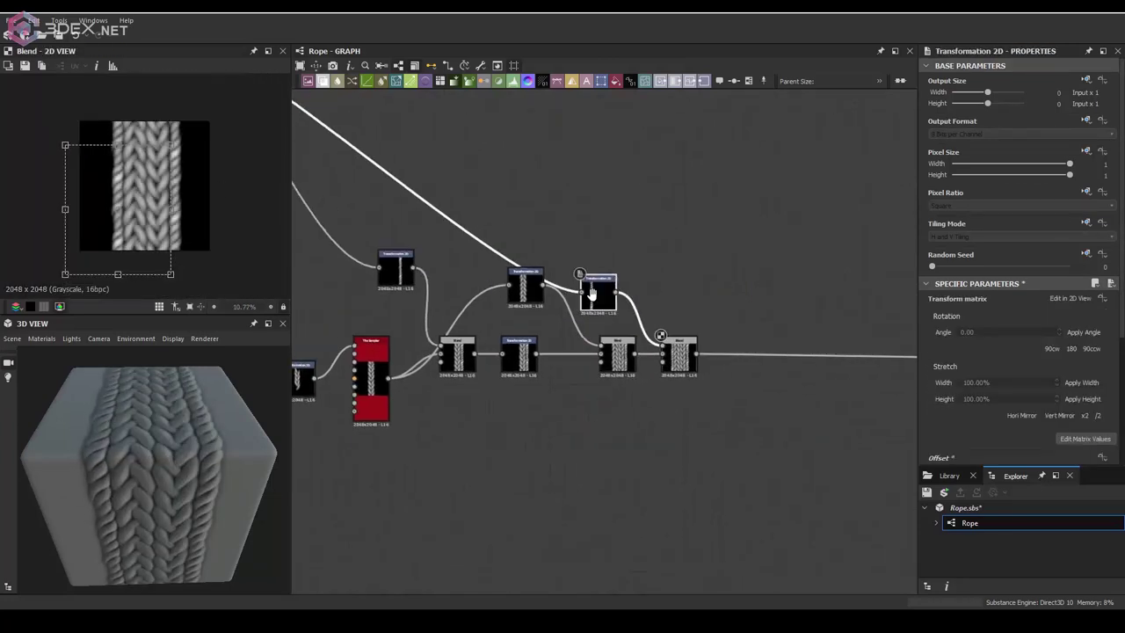
Add a Gradient Linear 2 mask to the Blend and a Transformation 2D to shrink the braid
click(703, 372)
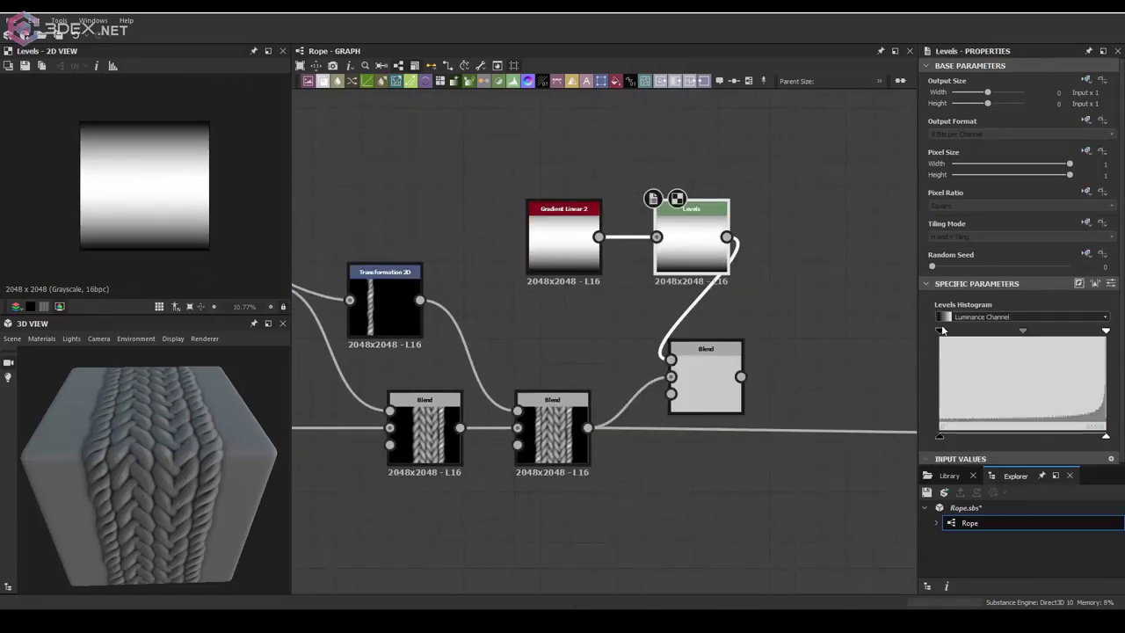
double_click(705, 377)
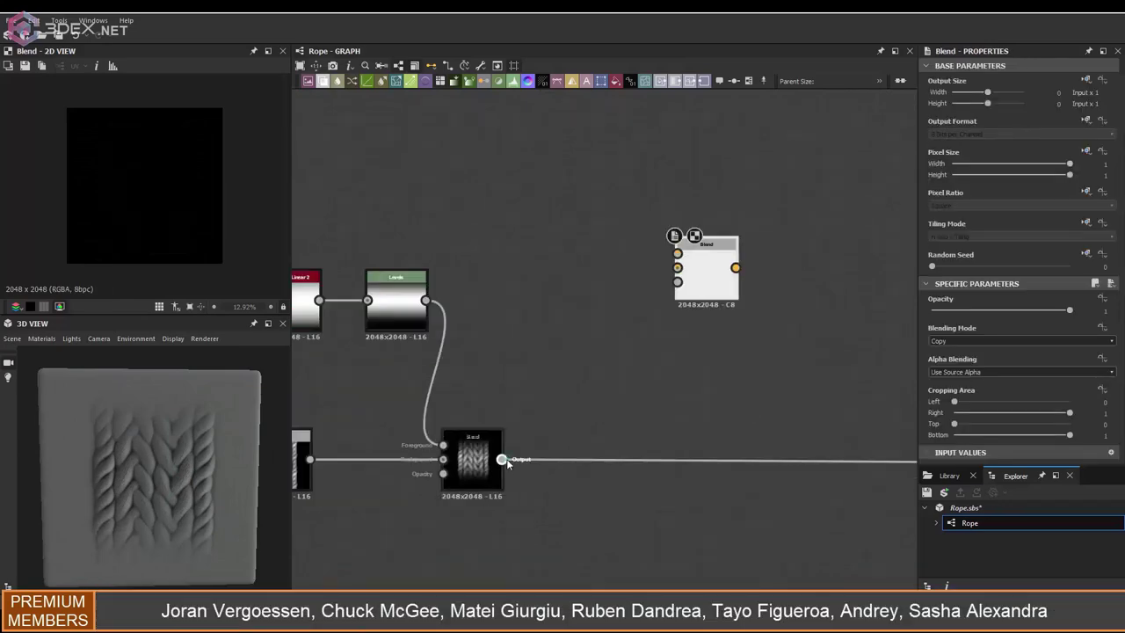
click(676, 246)
drag(201, 240, 184, 225)
scroll(1067, 211, down, 2)
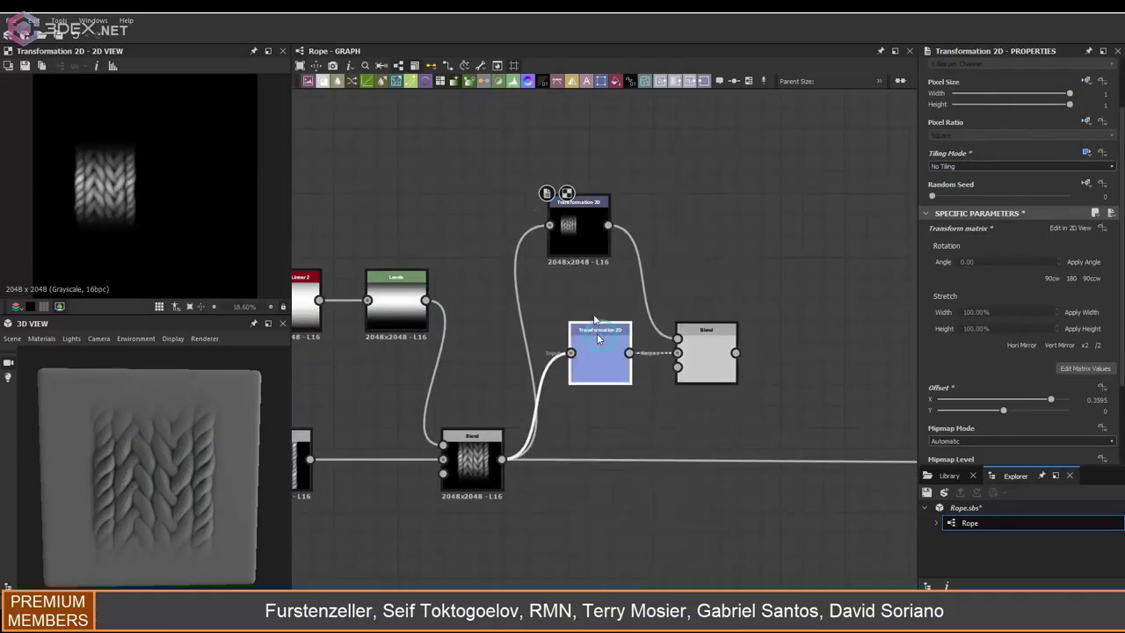
click(627, 285)
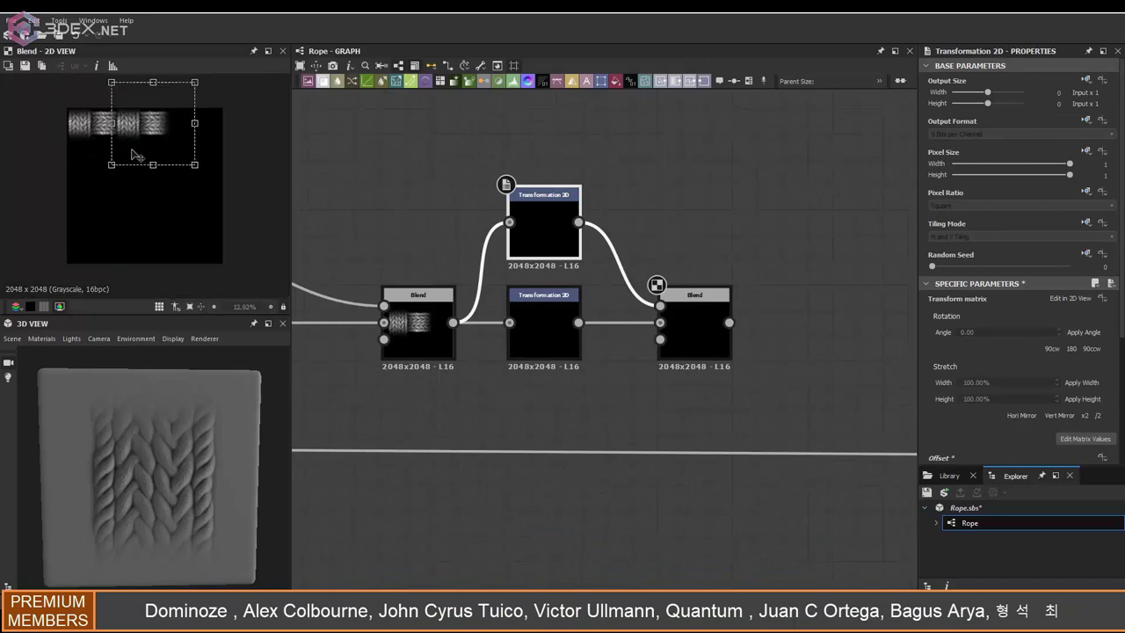
Nudge the transformed braid copies slightly right so they line up in a row
scroll(213, 169, down, 1)
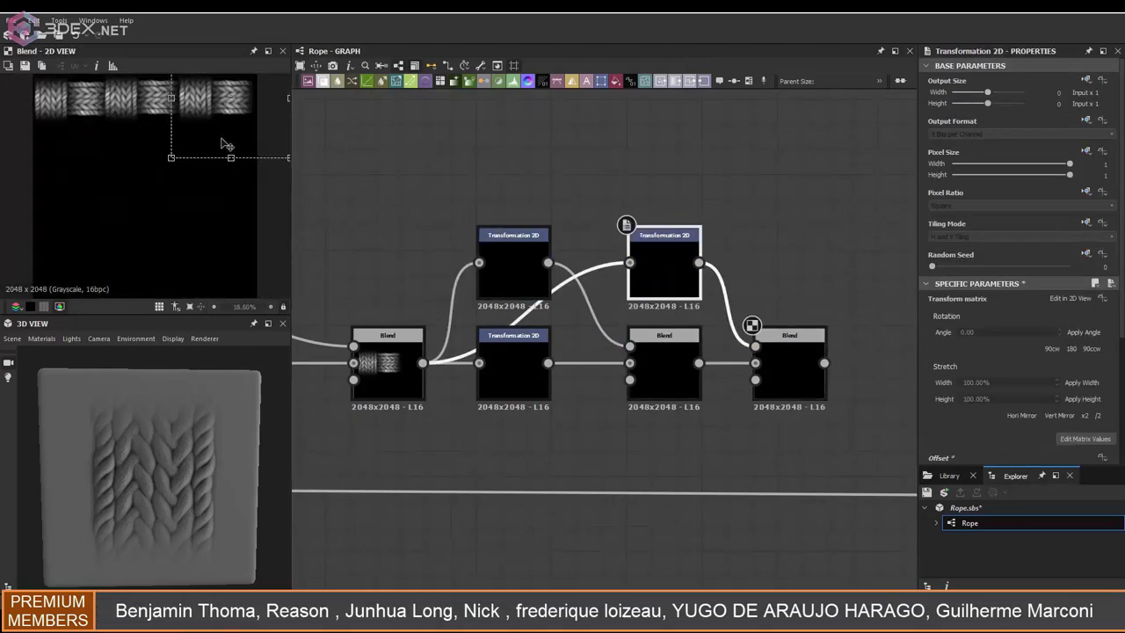
drag(206, 125, 211, 128)
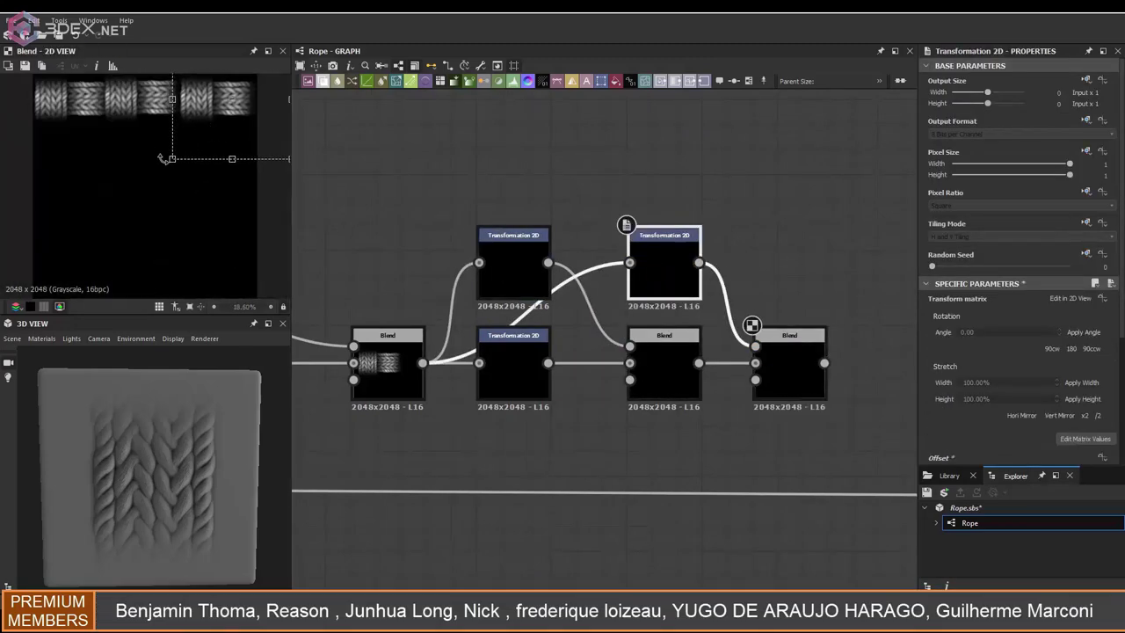
drag(163, 158, 161, 161)
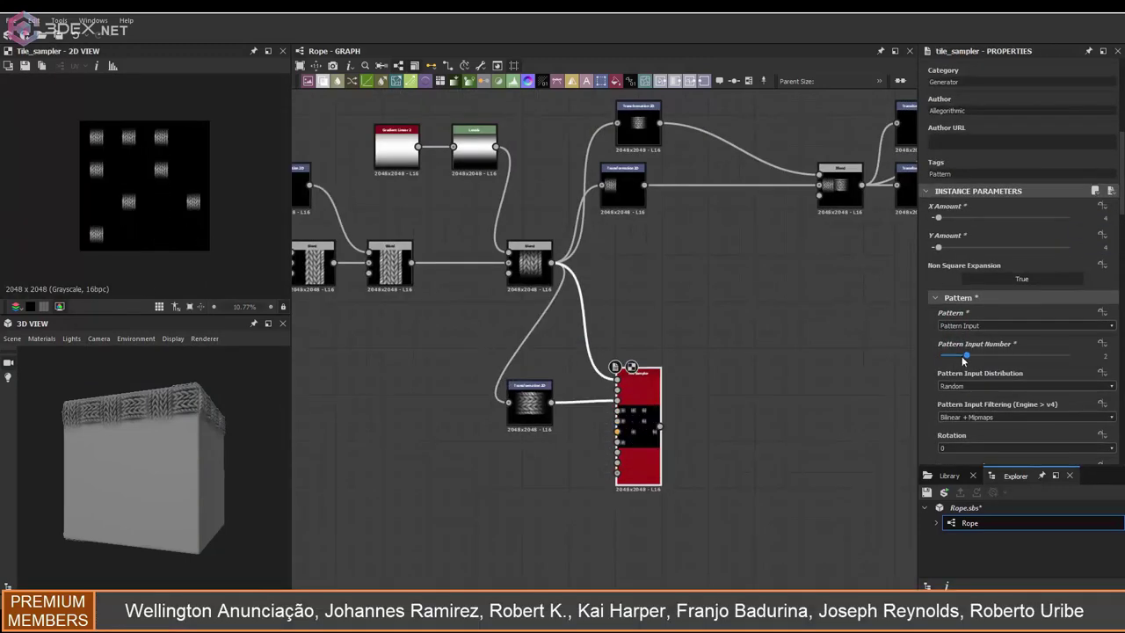
Choose the Tile Sampler's pattern input distribution for a horizontal quincunx offset
scroll(88, 202, up, 3)
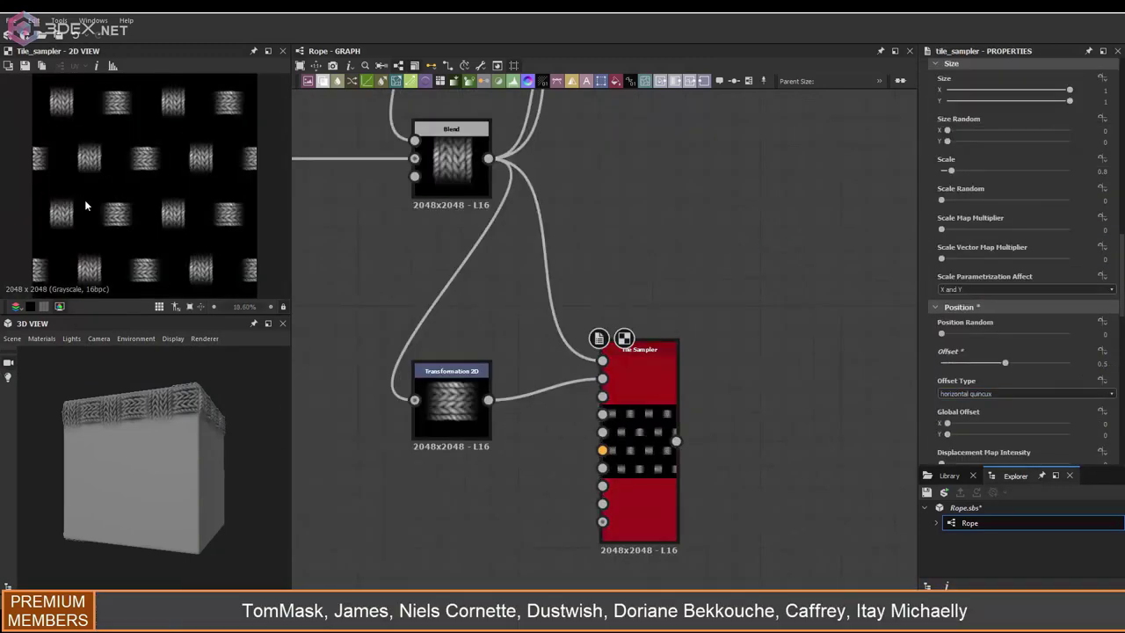
scroll(1019, 264, up, 5)
click(984, 176)
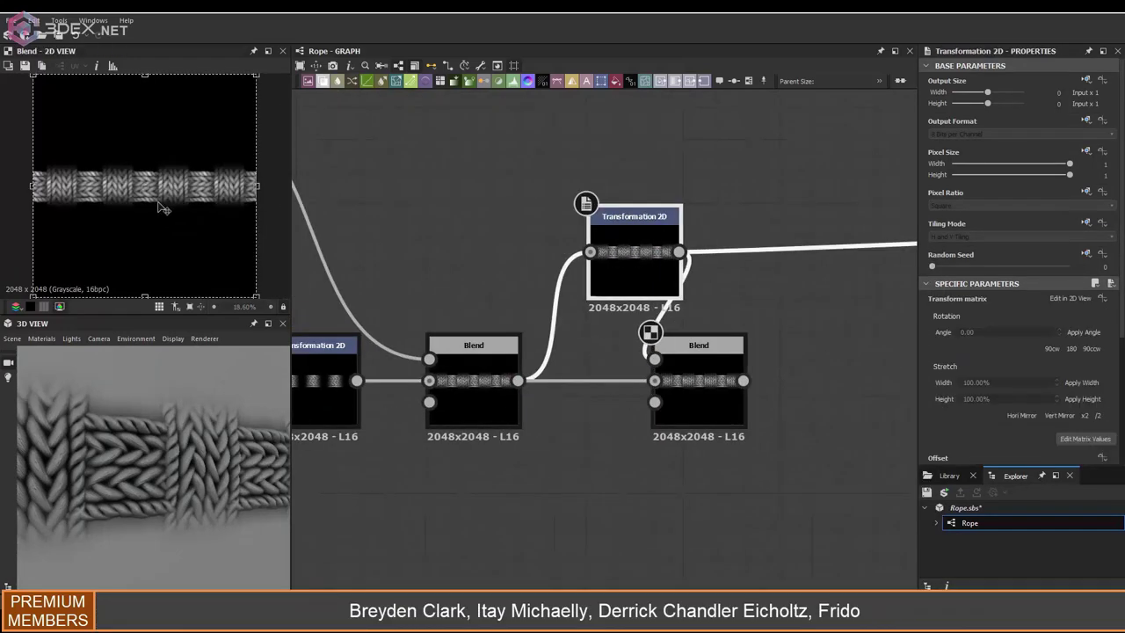
Shift the braid row offset, add a third Tile Sampler, and preview on a cylinder mesh
drag(163, 208, 130, 197)
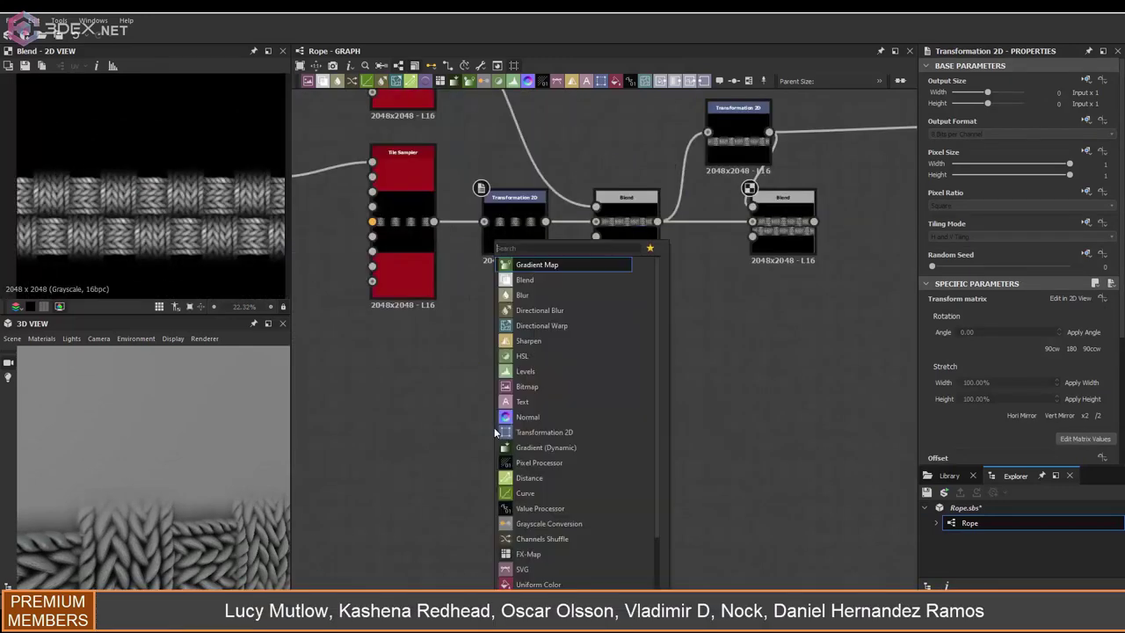
key(Return)
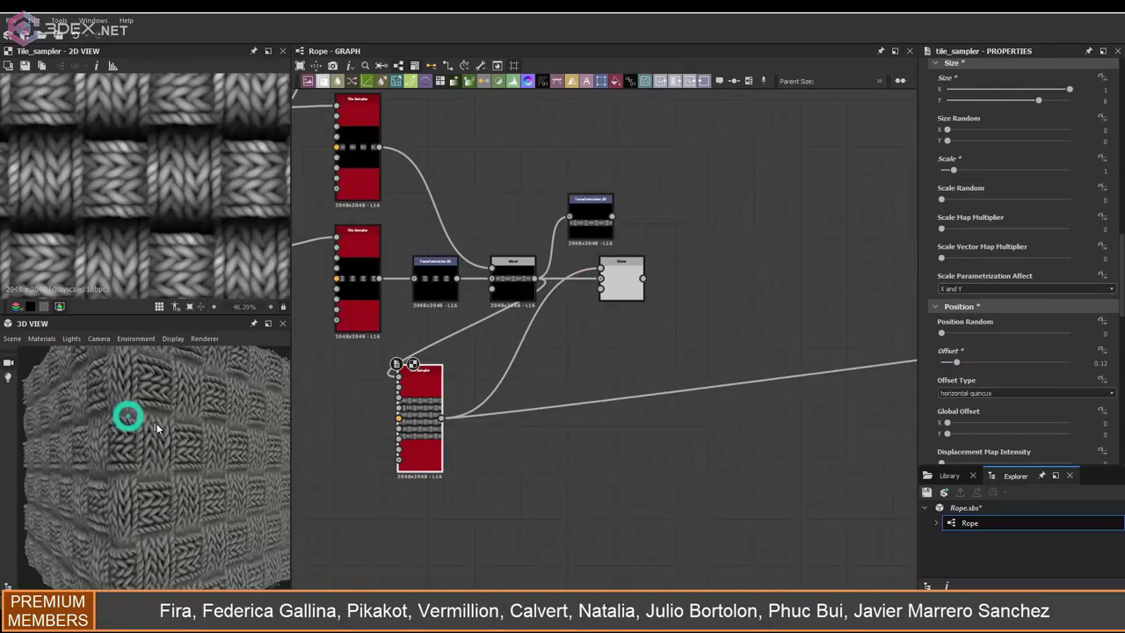
click(12, 338)
click(54, 489)
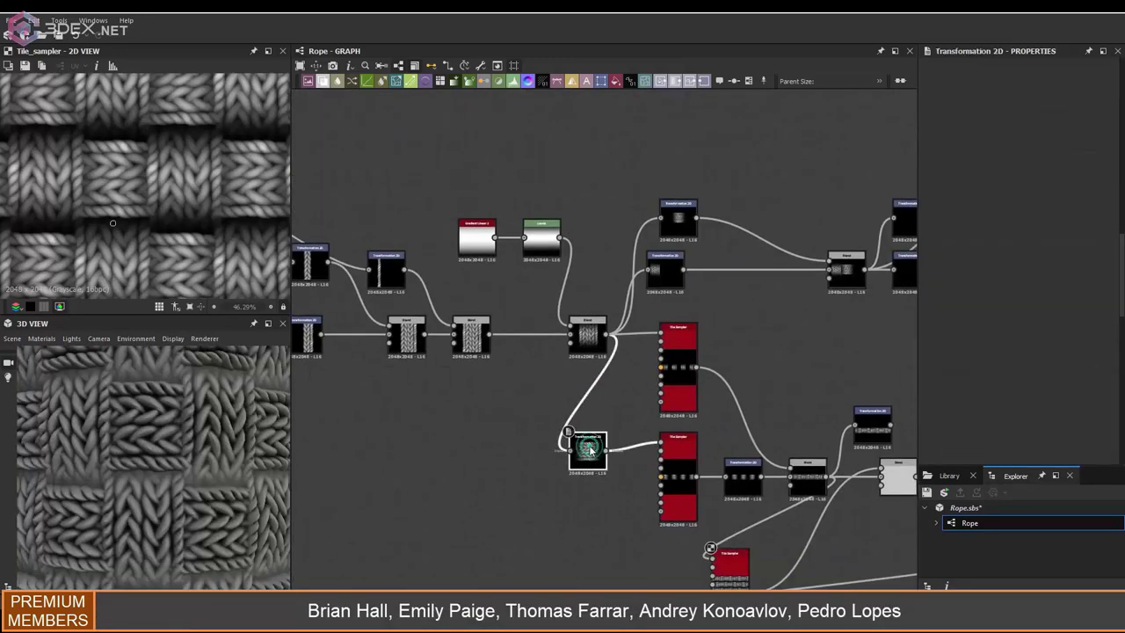
click(588, 448)
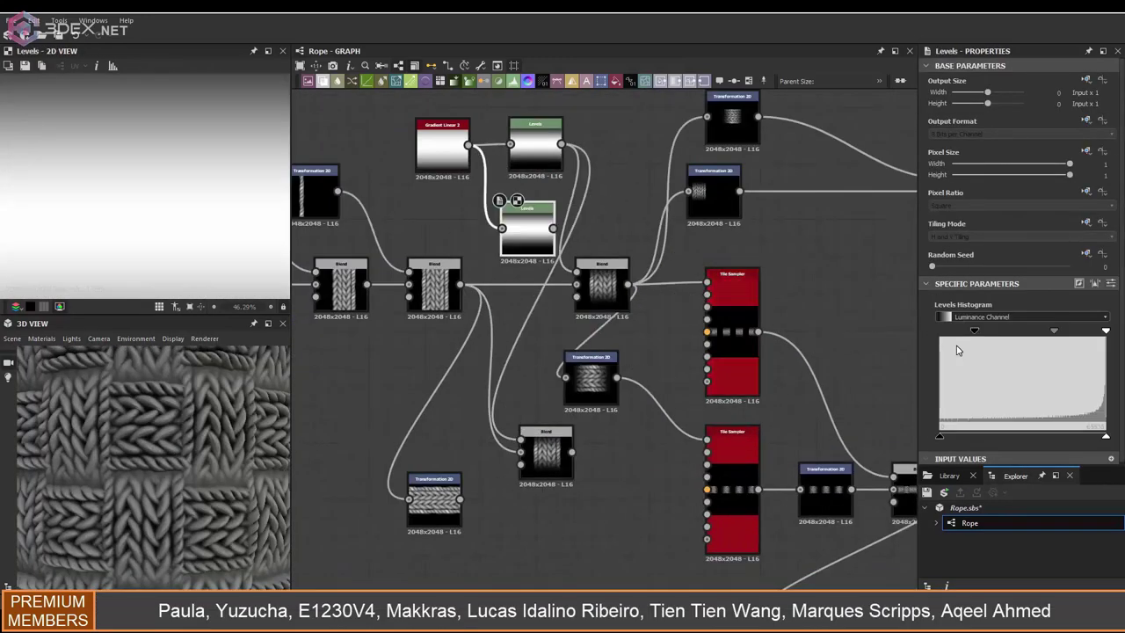
Set the Tile Sampler's tile height to 0.25, width to 1 and scale to 1
click(522, 443)
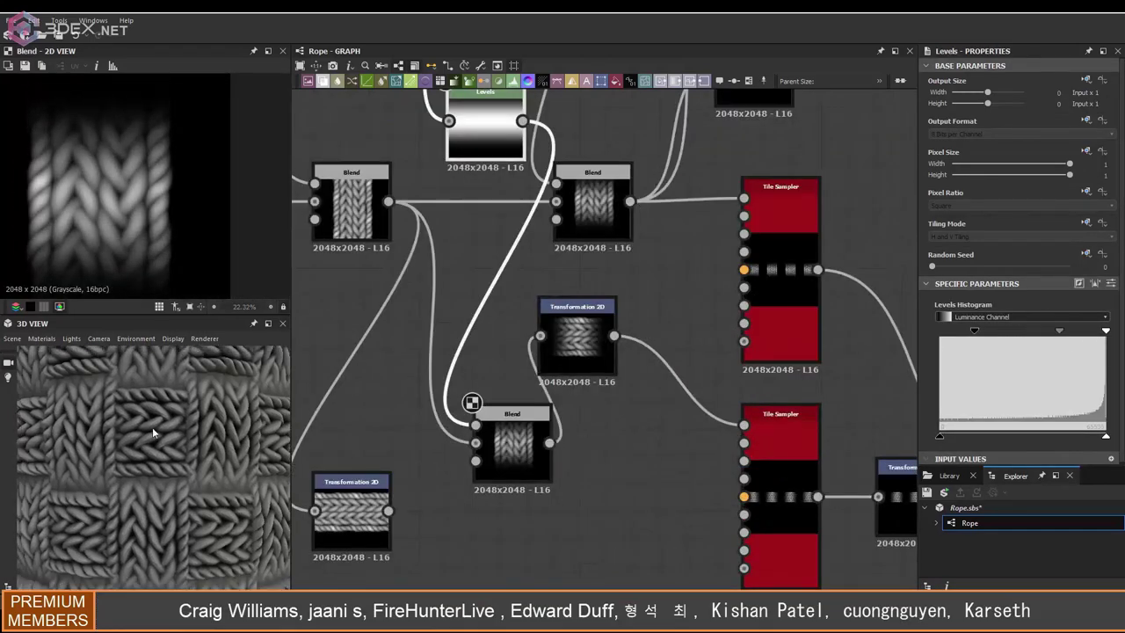
click(780, 290)
click(1098, 310)
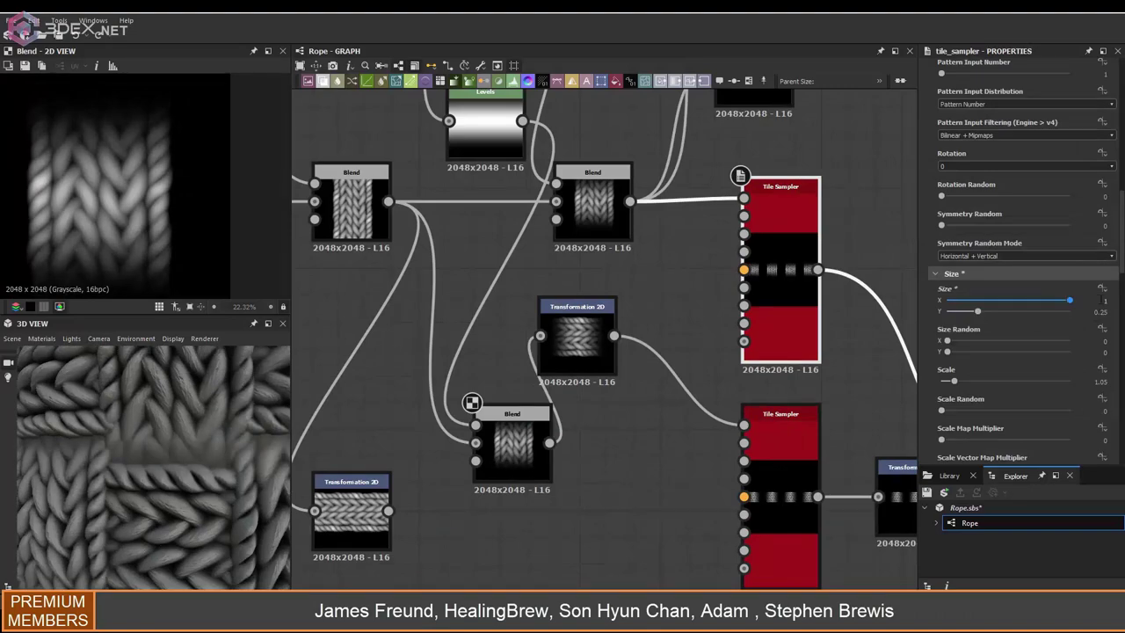
click(1113, 303)
click(1113, 384)
Compare the other Tile Samplers and the Transformation 2D node outputs
scroll(195, 396, up, 3)
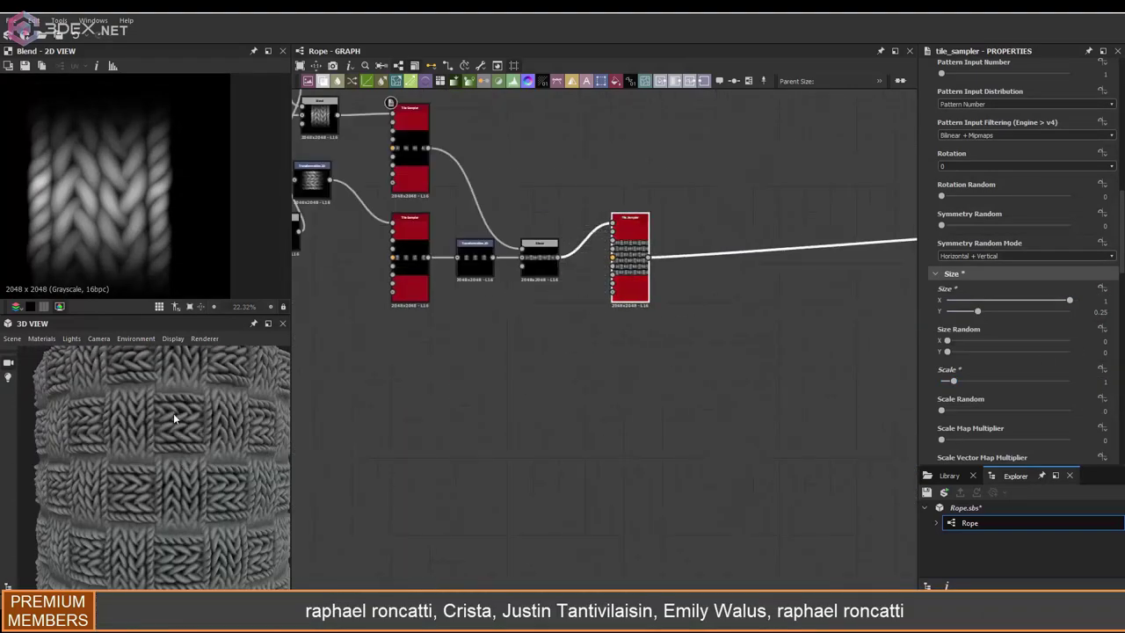
scroll(191, 447, up, 5)
scroll(194, 473, down, 3)
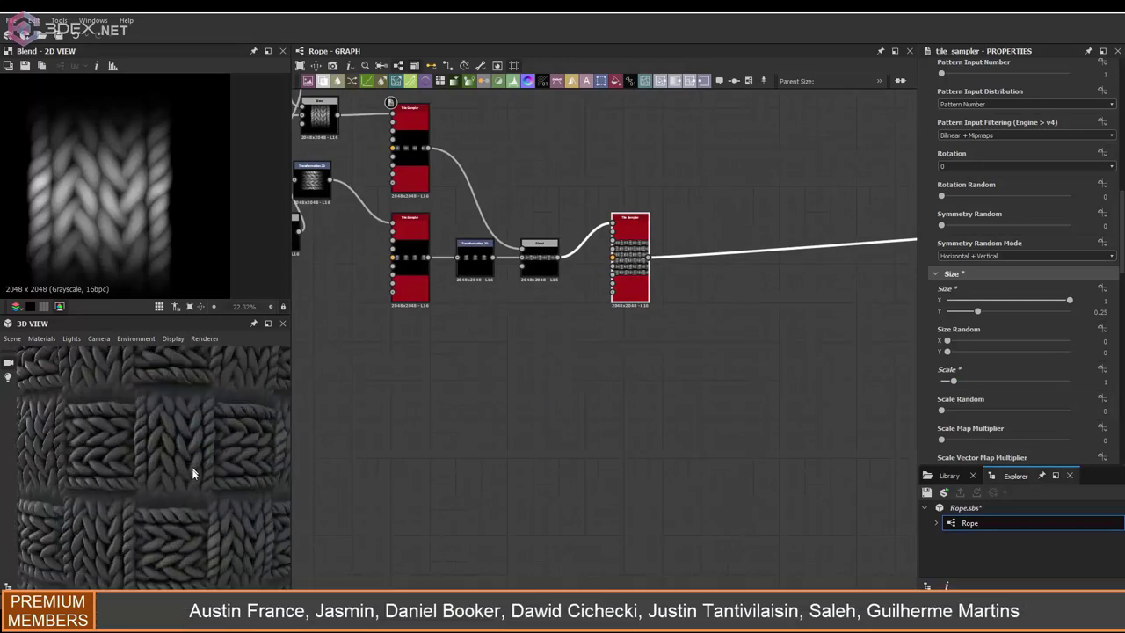
scroll(193, 473, up, 2)
click(413, 252)
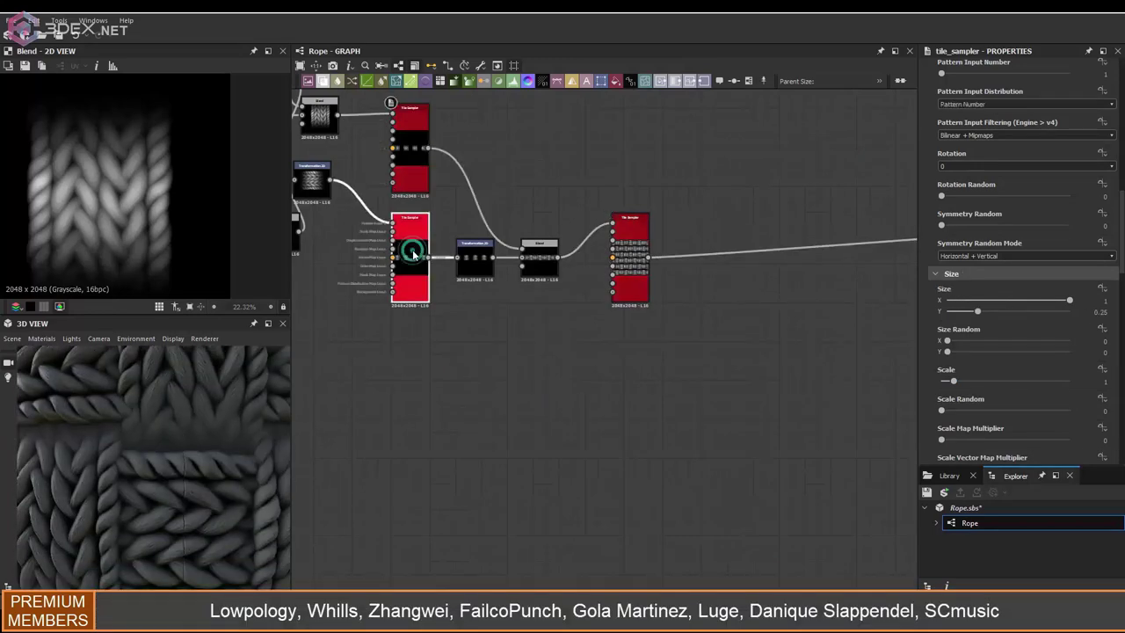
scroll(482, 268, up, 2)
click(475, 258)
click(630, 264)
Review the Tile Sampler, Transformation 2D and Blend outputs to confirm the tighter weave
click(369, 195)
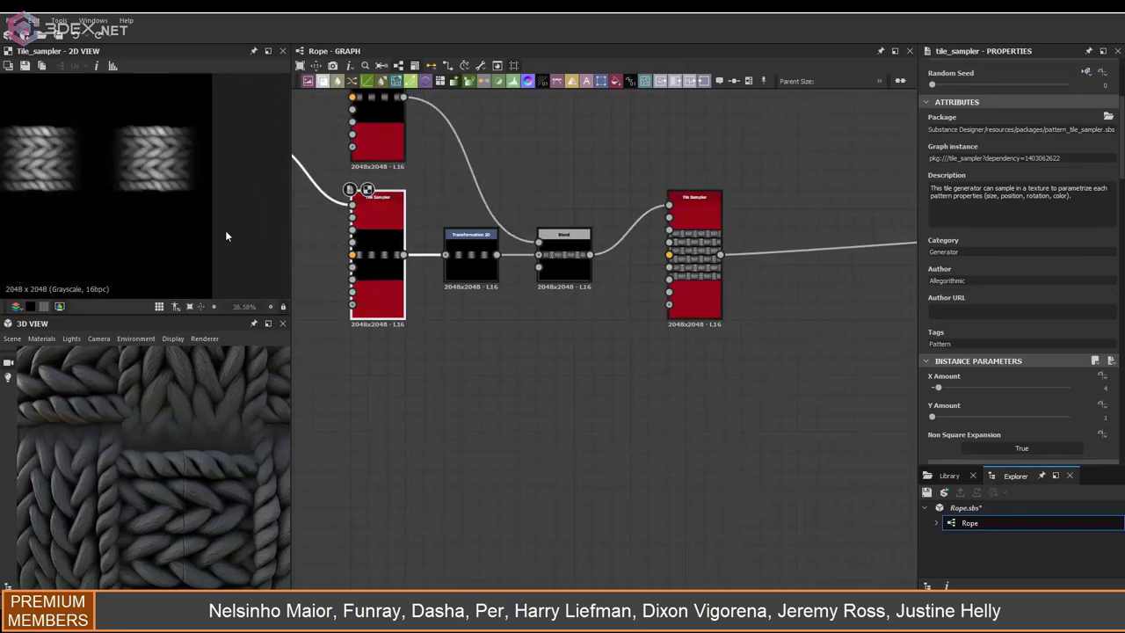
click(471, 250)
click(563, 250)
scroll(716, 220, up, 2)
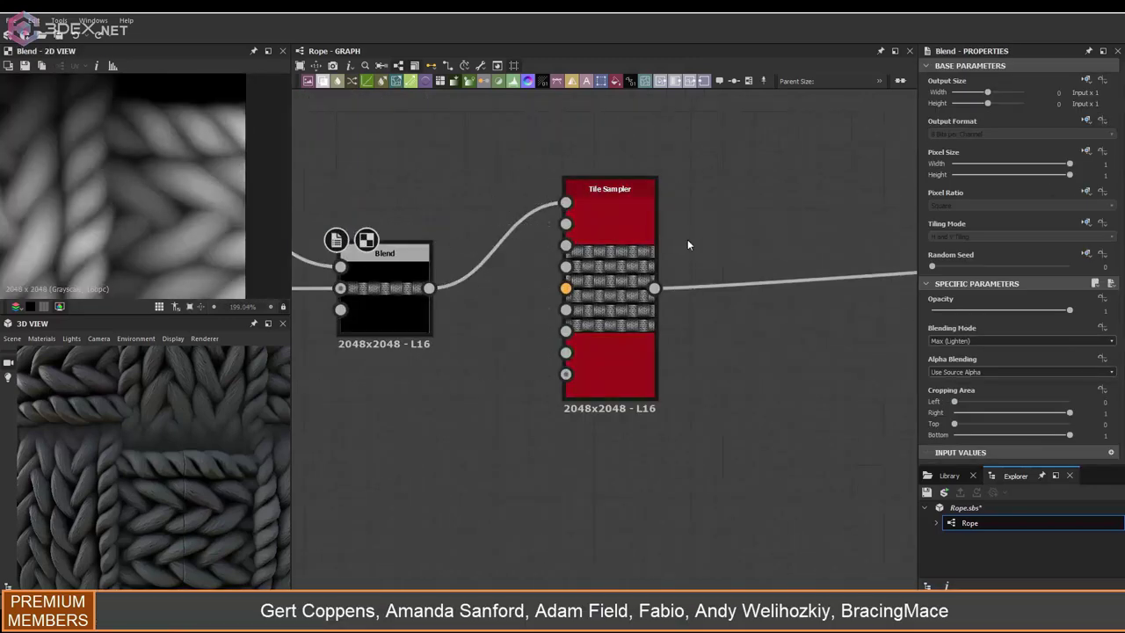
click(615, 216)
click(386, 264)
scroll(527, 308, down, 3)
scroll(211, 430, down, 2)
scroll(211, 430, up, 2)
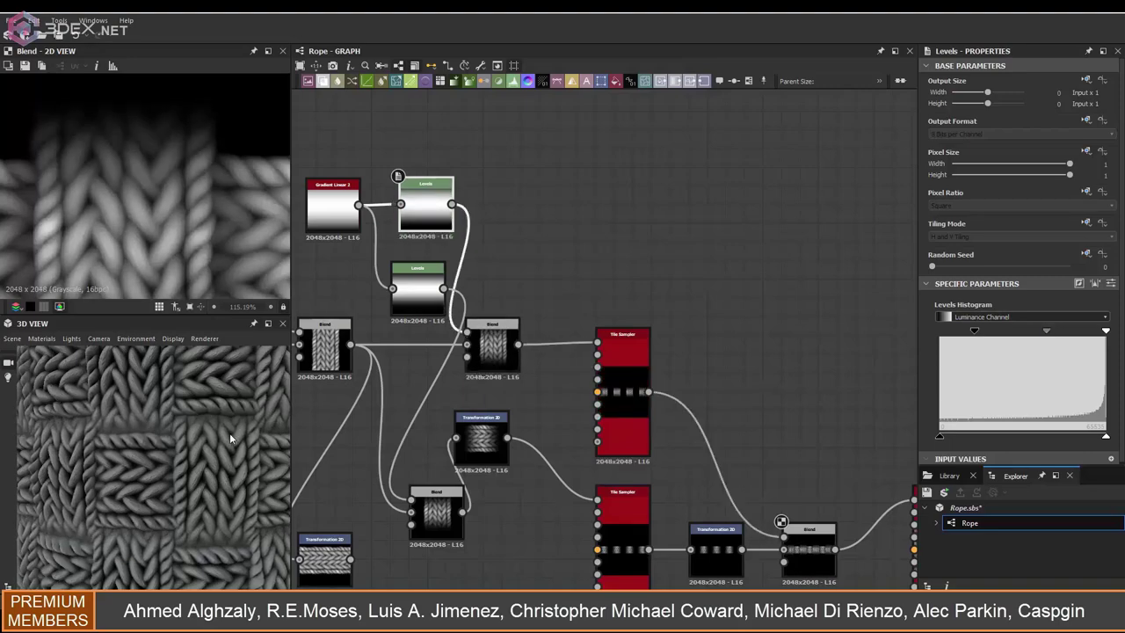
Bring the whole node chain into view and move the Transformation 2D below the link bundle
middle_drag(687, 445, 553, 272)
scroll(164, 438, down, 3)
drag(164, 439, 245, 442)
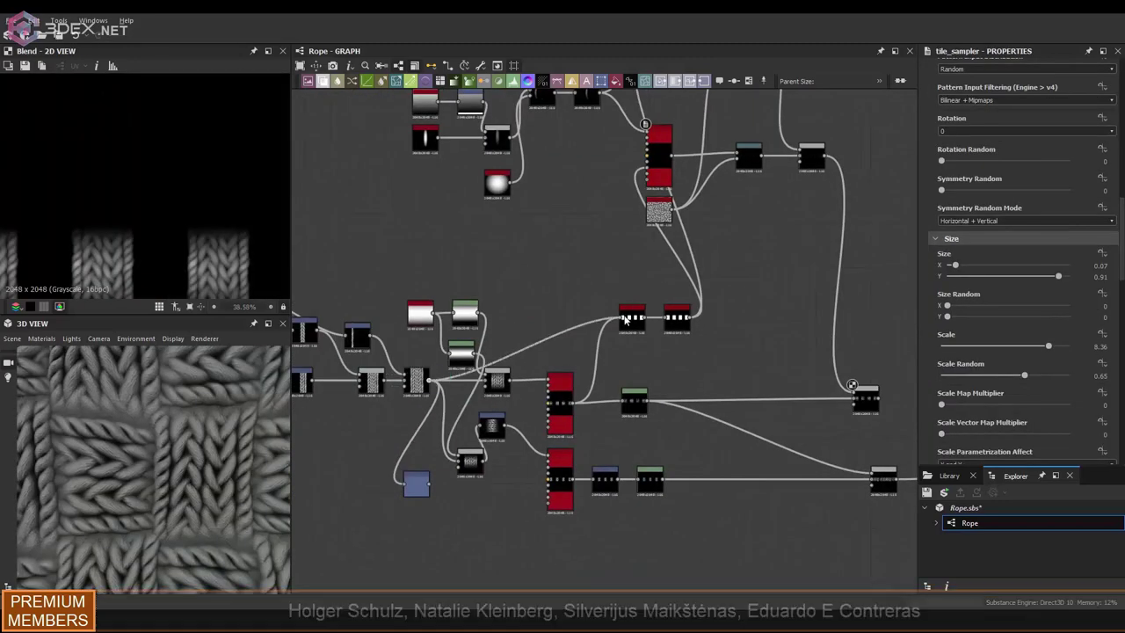
drag(456, 377, 459, 433)
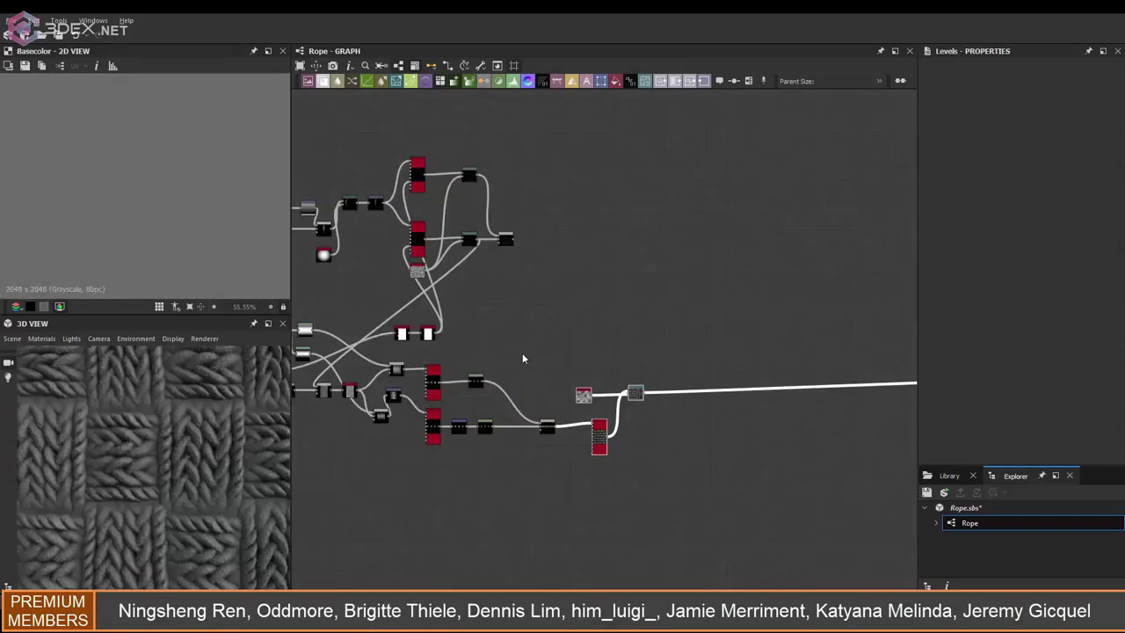
Preview the upper Tile Sampler and set its Size X to 0.97
scroll(203, 484, up, 5)
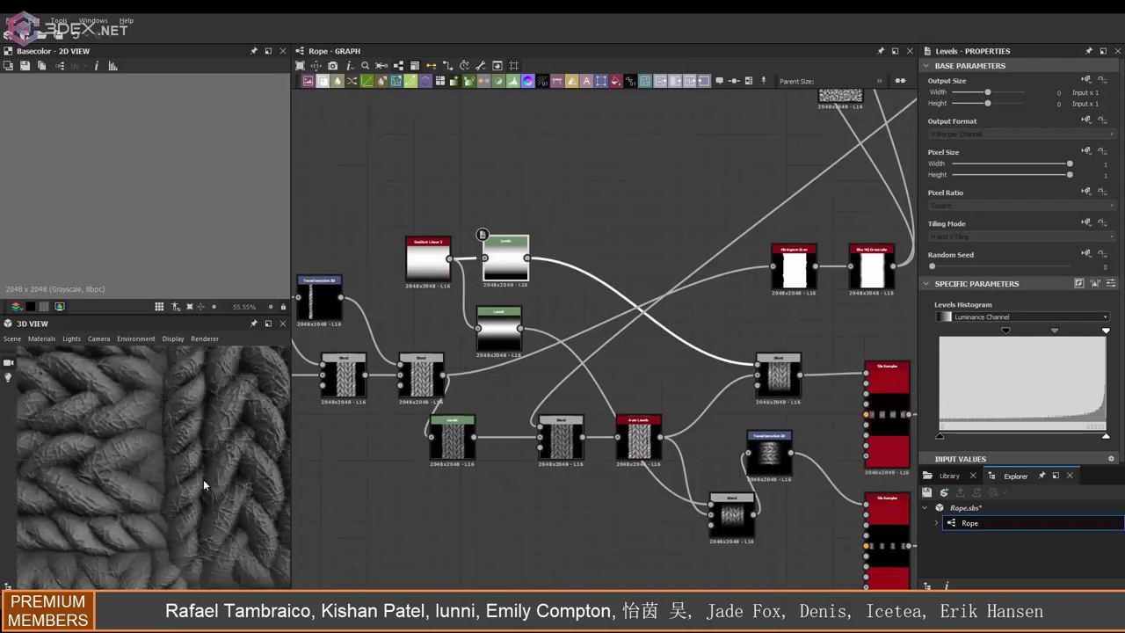
scroll(220, 439, down, 5)
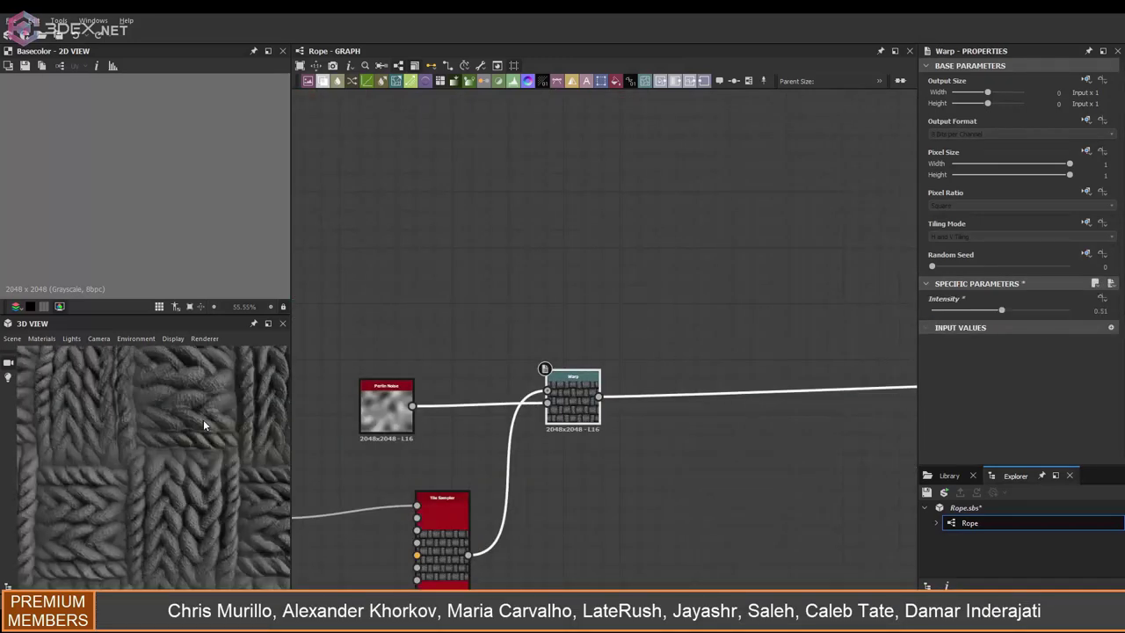
scroll(166, 470, up, 5)
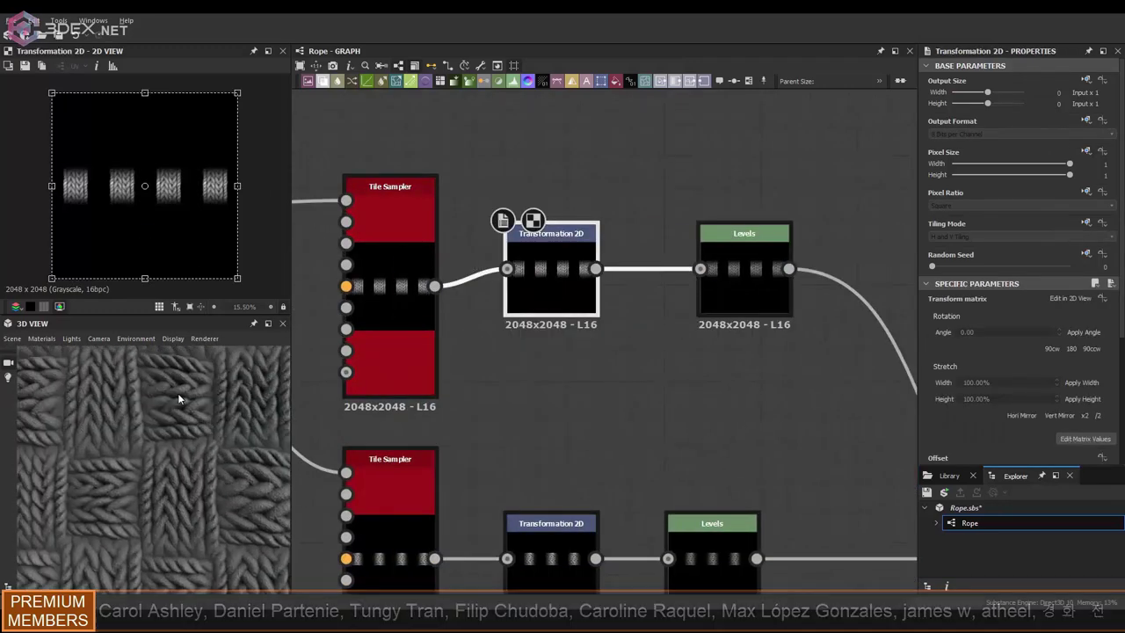
click(558, 292)
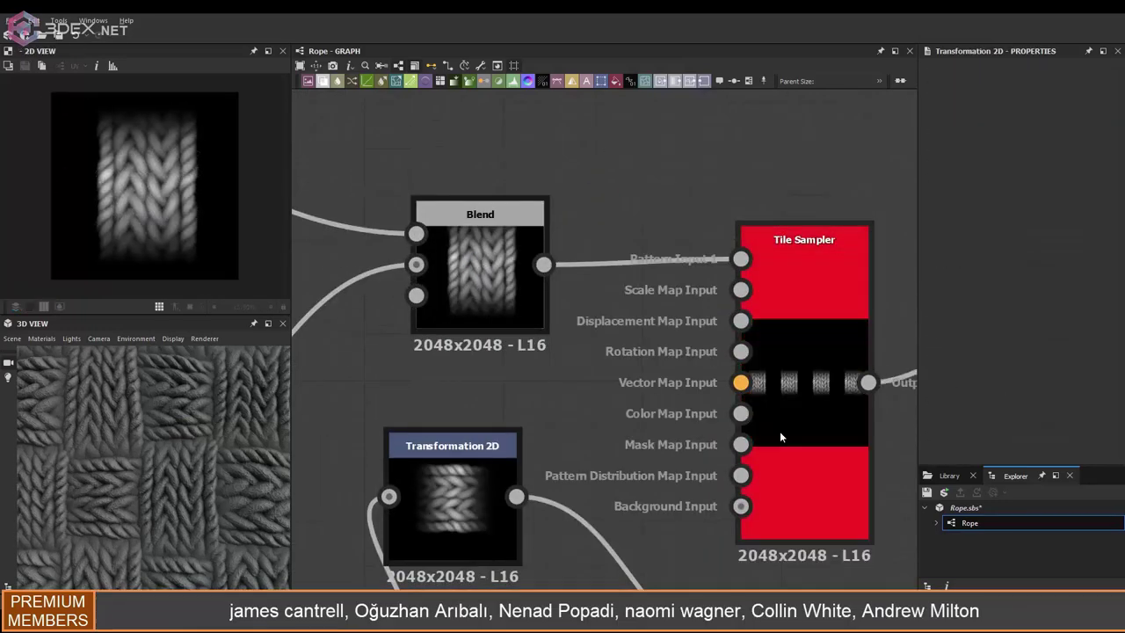
double_click(781, 437)
click(1111, 371)
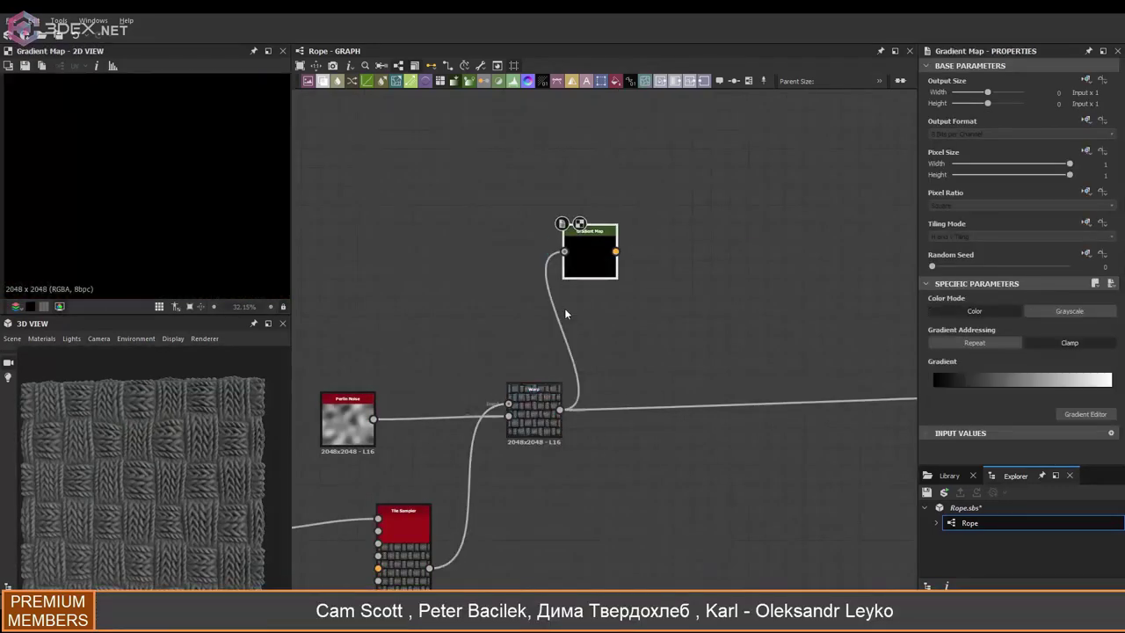
Set the first Gradient Map key to light peach and add a second key mid-gradient
drag(731, 577, 731, 567)
click(668, 461)
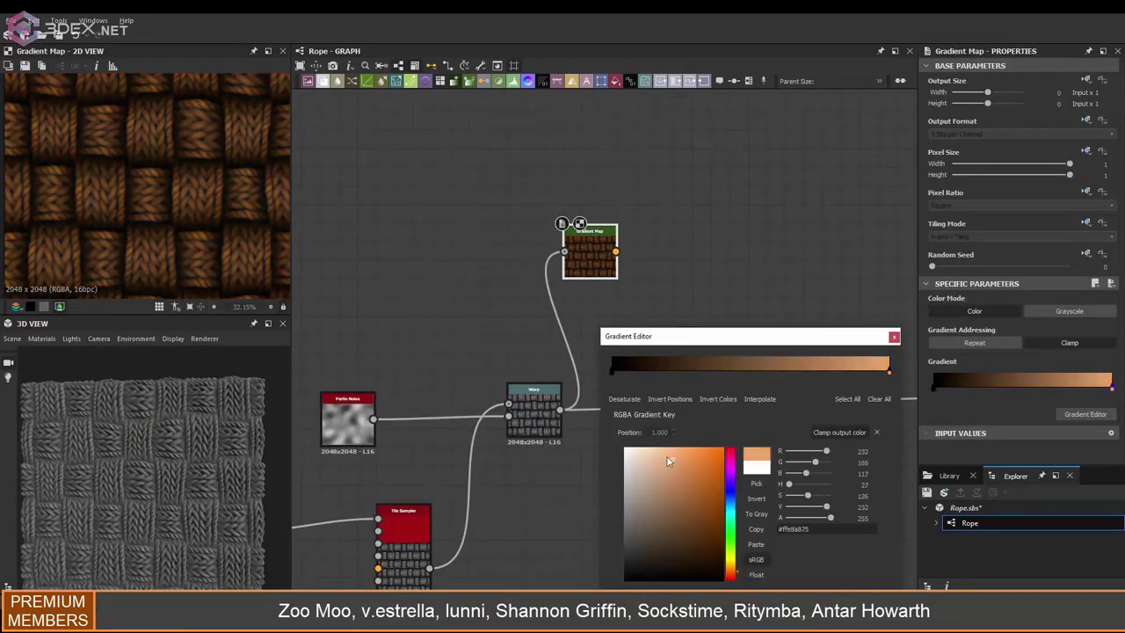
click(664, 463)
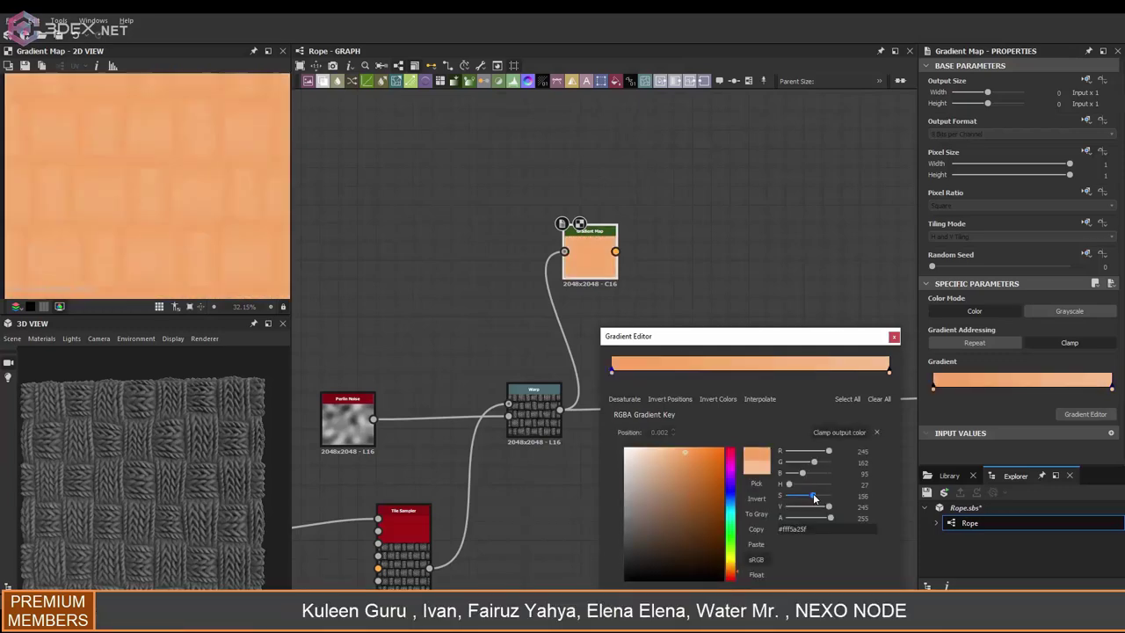
click(731, 370)
Make the second key darker brown and slide it so the right end turns brown
drag(795, 498, 804, 497)
click(690, 500)
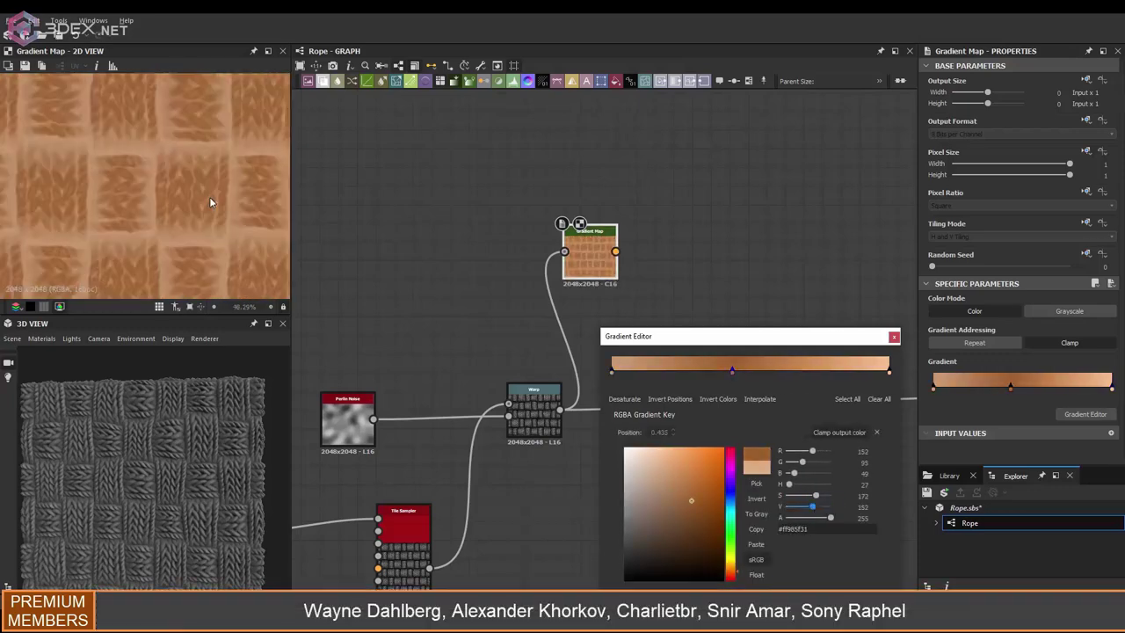
mouse_move(700, 370)
mouse_down()
mouse_move(805, 370)
mouse_move(783, 372)
mouse_up()
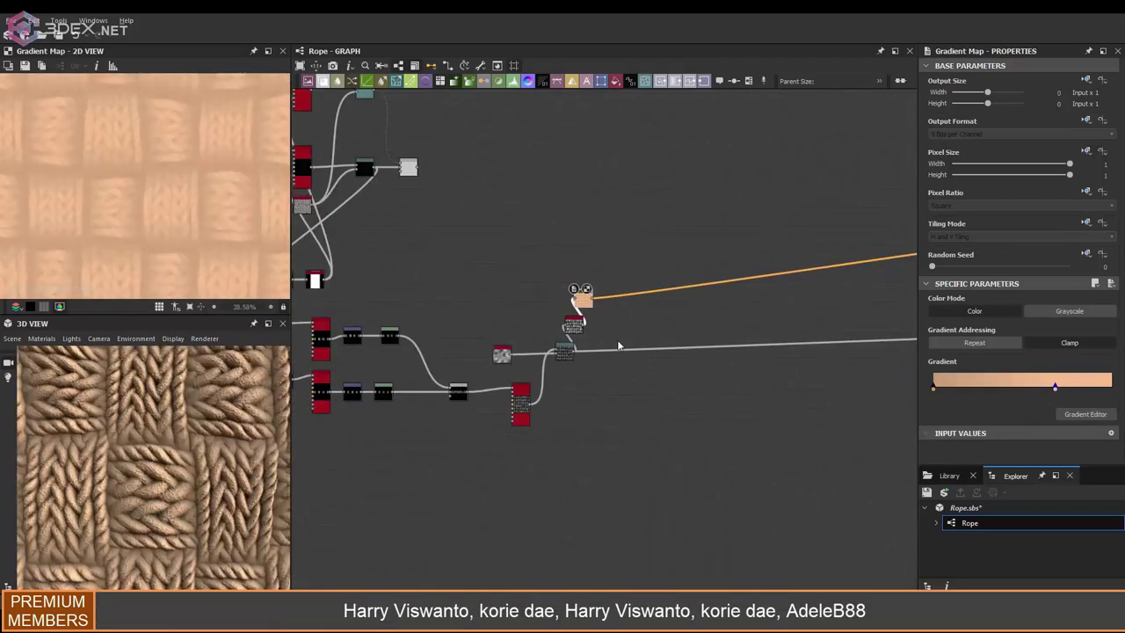
click(542, 450)
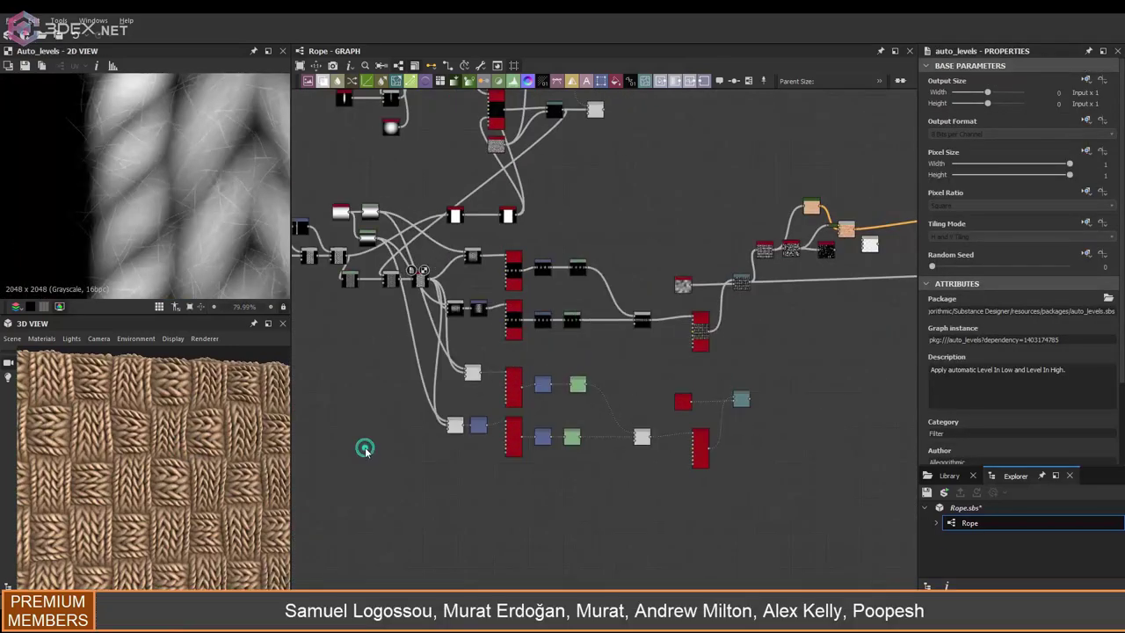
Darken the albedo by pulling in the Levels output and input handles
scroll(355, 351, up, 3)
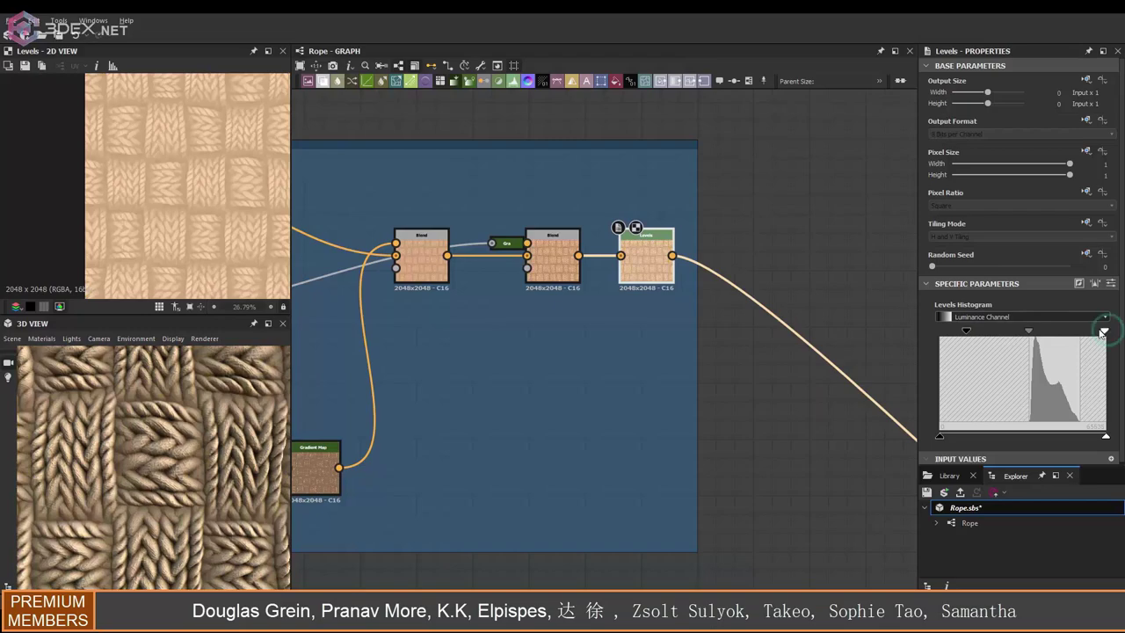
drag(1105, 435, 1062, 435)
drag(1007, 331, 966, 331)
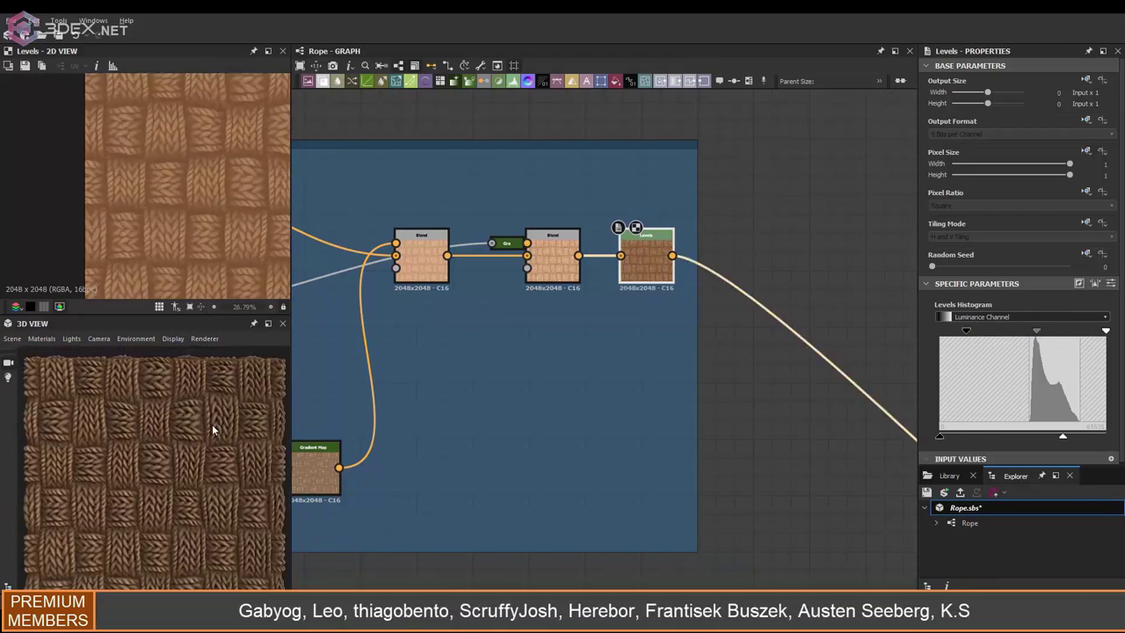
drag(149, 439, 165, 450)
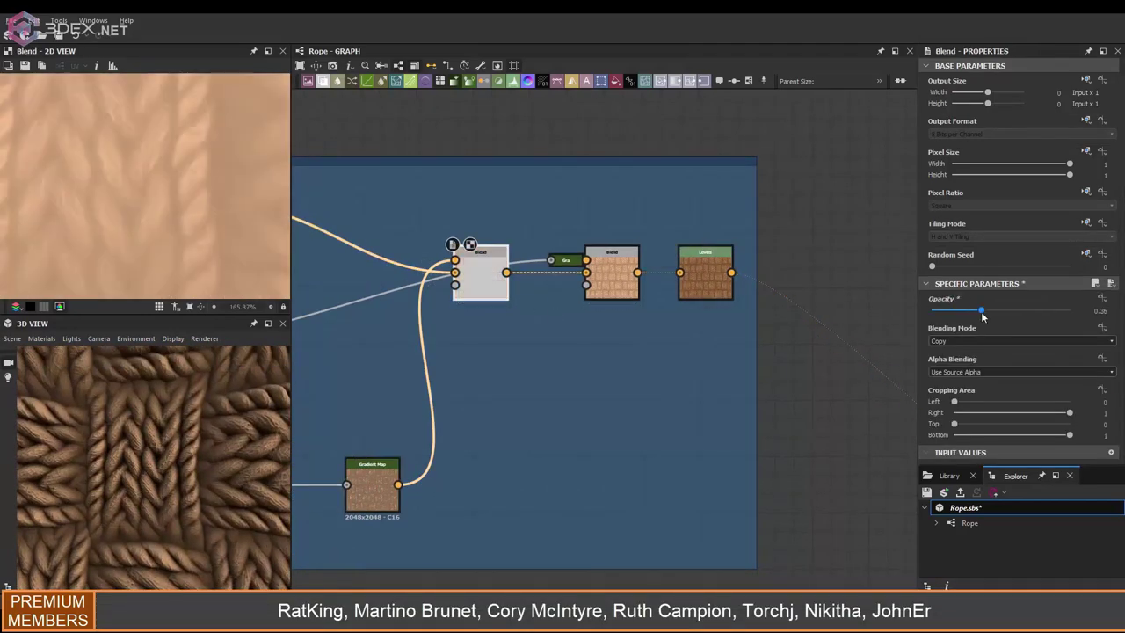
Add a Subtract Blend between the top Blend and Levels in the albedo chain
key(ctrl+v)
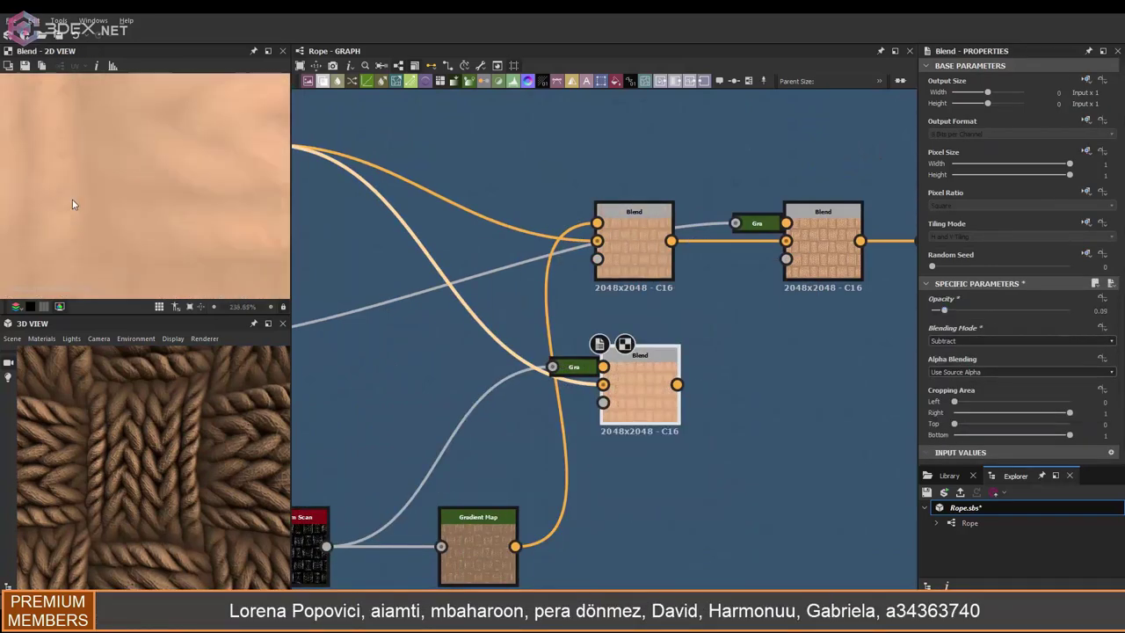
drag(514, 351, 527, 363)
drag(599, 363, 628, 246)
drag(176, 422, 193, 442)
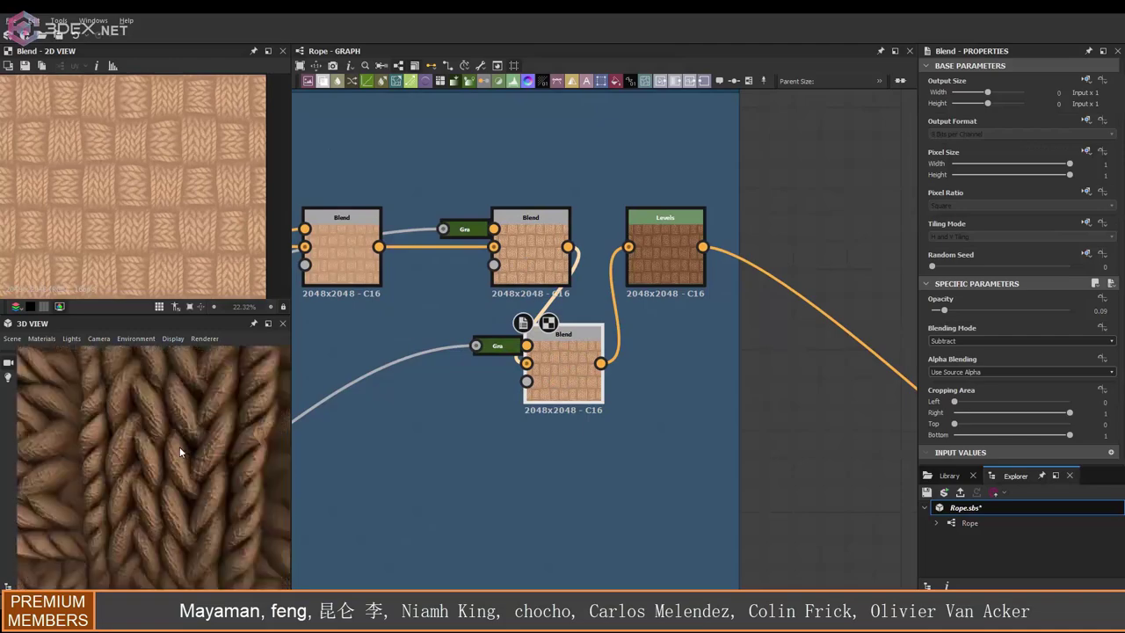
scroll(123, 467, down, 5)
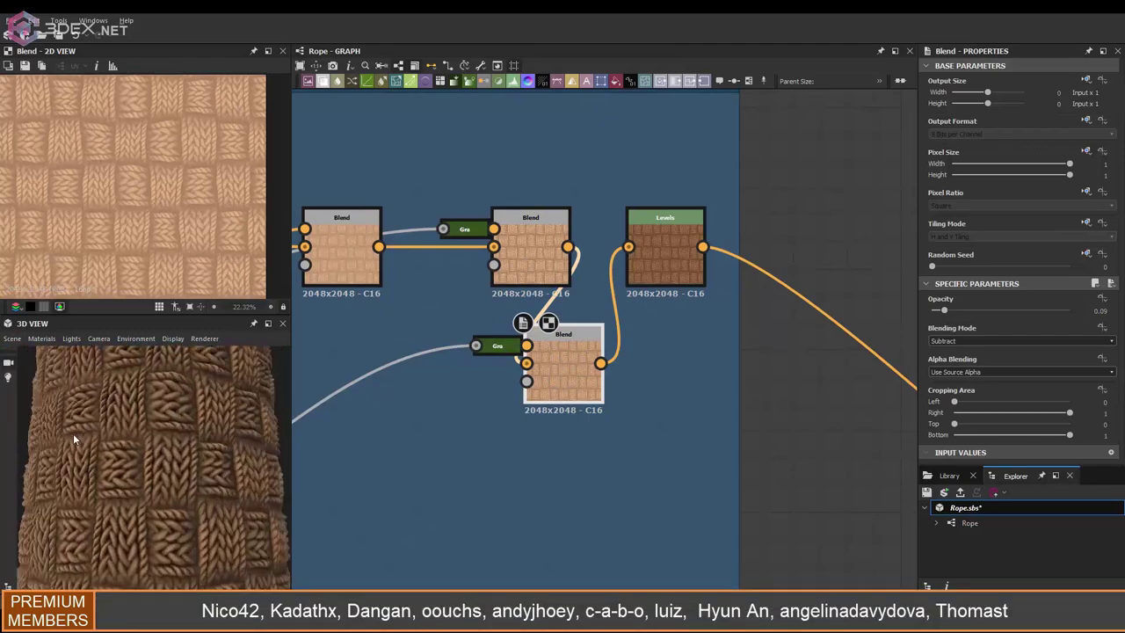
double_click(470, 406)
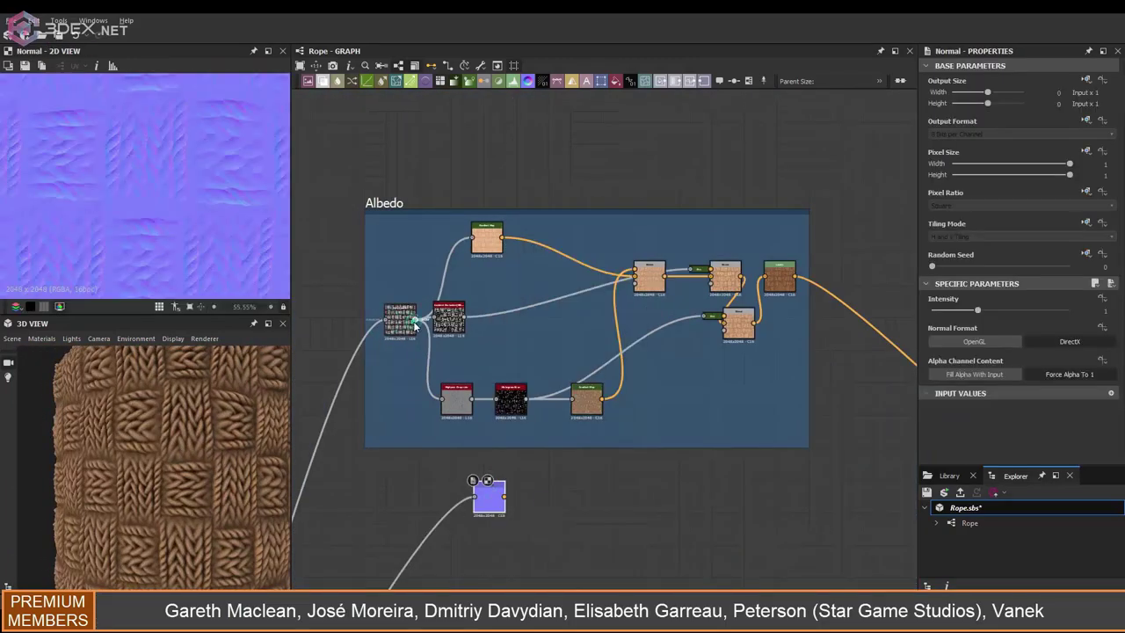
Switch the Normal node's format at intensity 10 and preview the blue channel through an RGBA Split
click(973, 343)
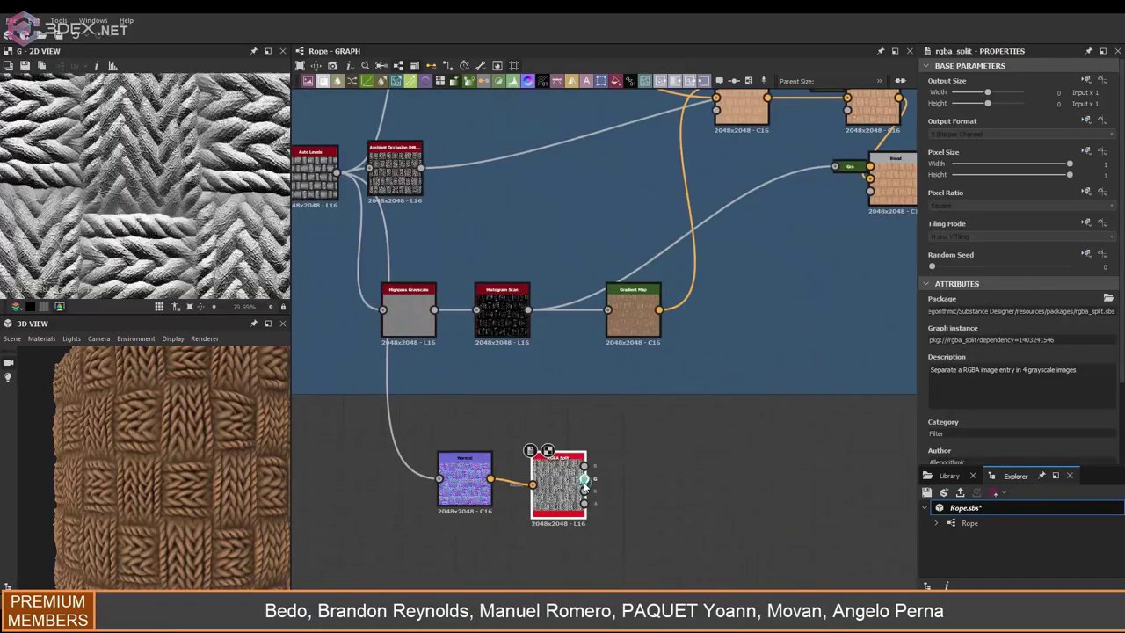
double_click(584, 490)
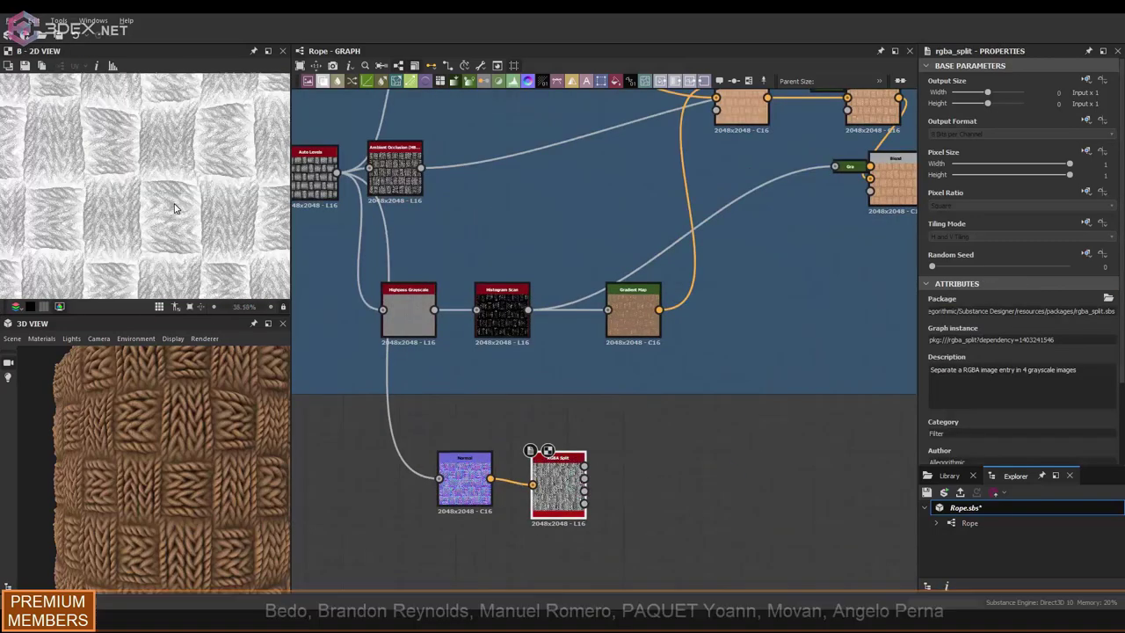
scroll(119, 201, up, 4)
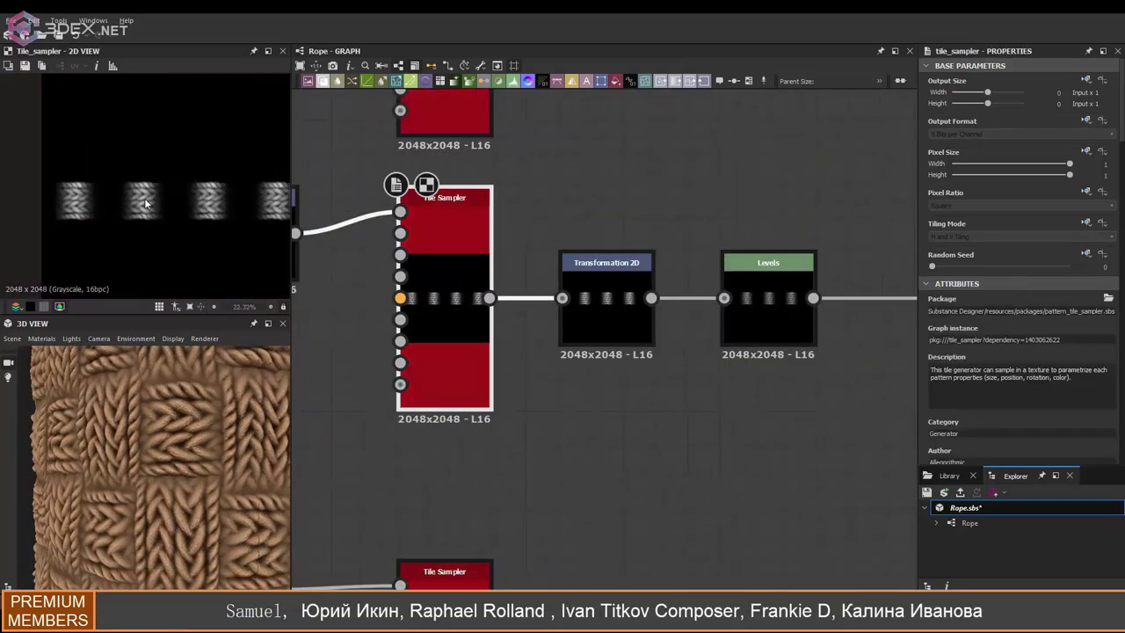
Shift the Tile Sampler's row offset and lower the strand Levels white input to brighten the braid
click(454, 319)
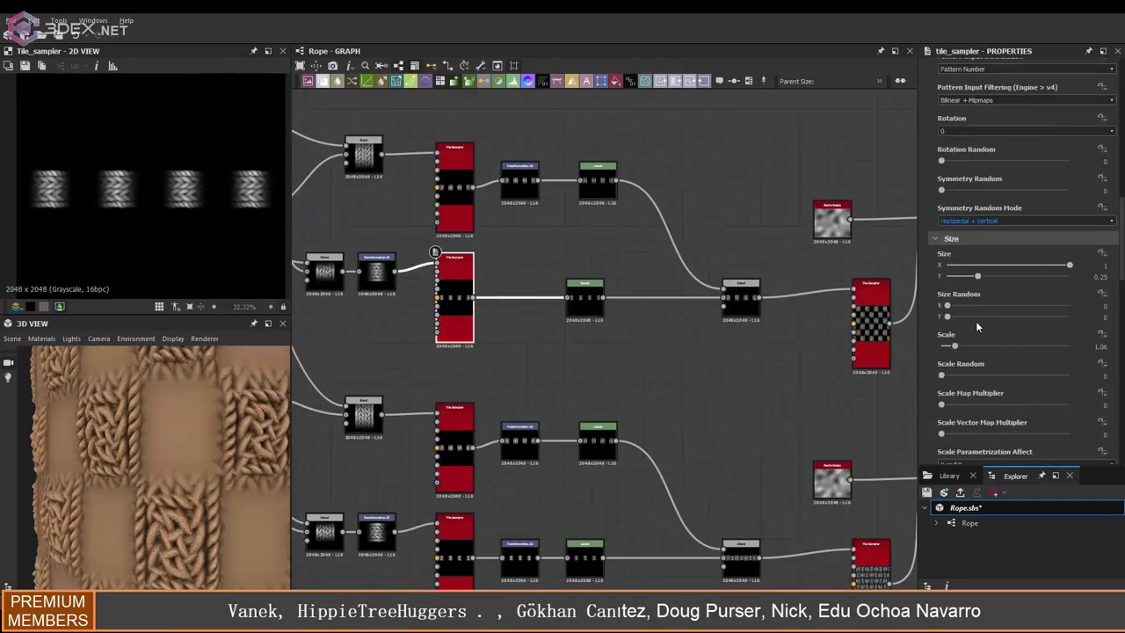
drag(1005, 299, 940, 292)
scroll(430, 304, up, 5)
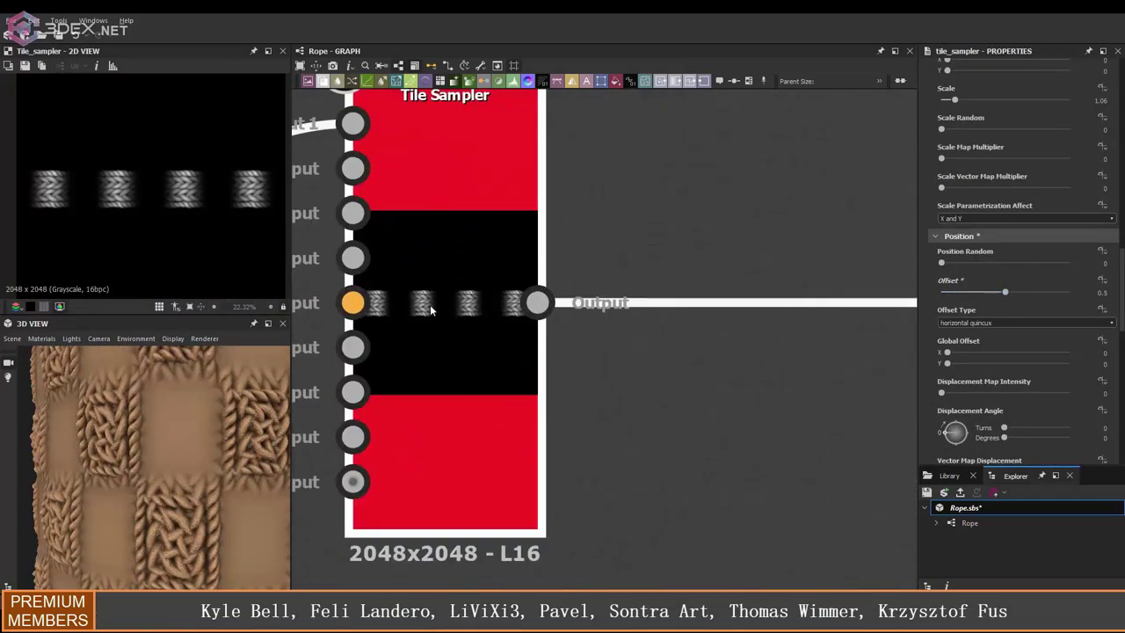
scroll(429, 304, down, 4)
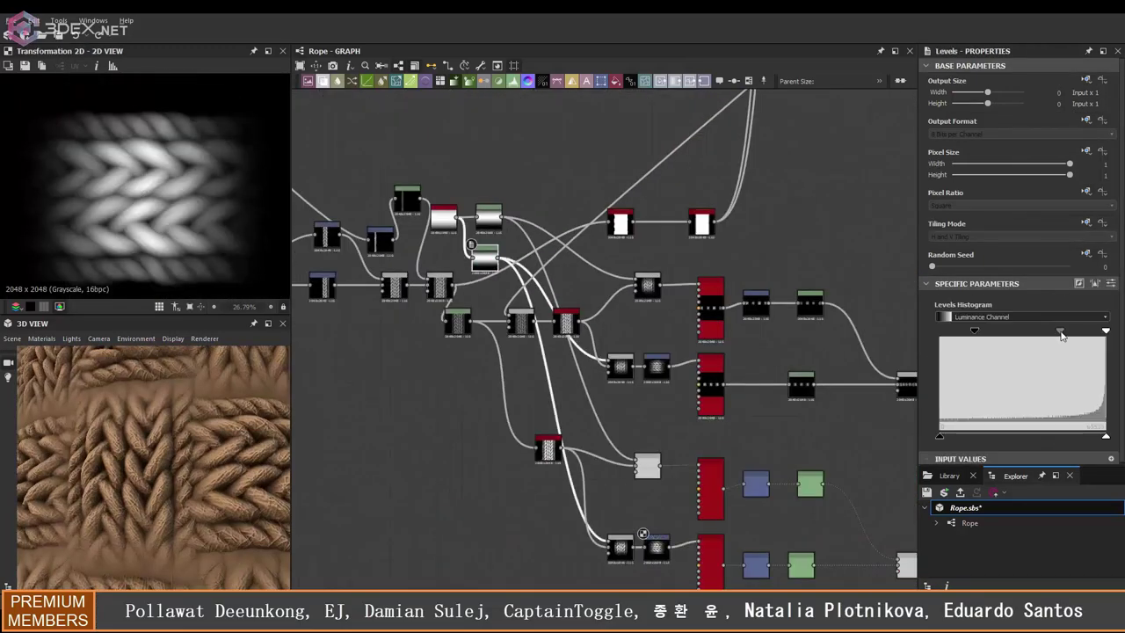
drag(1105, 331, 1072, 328)
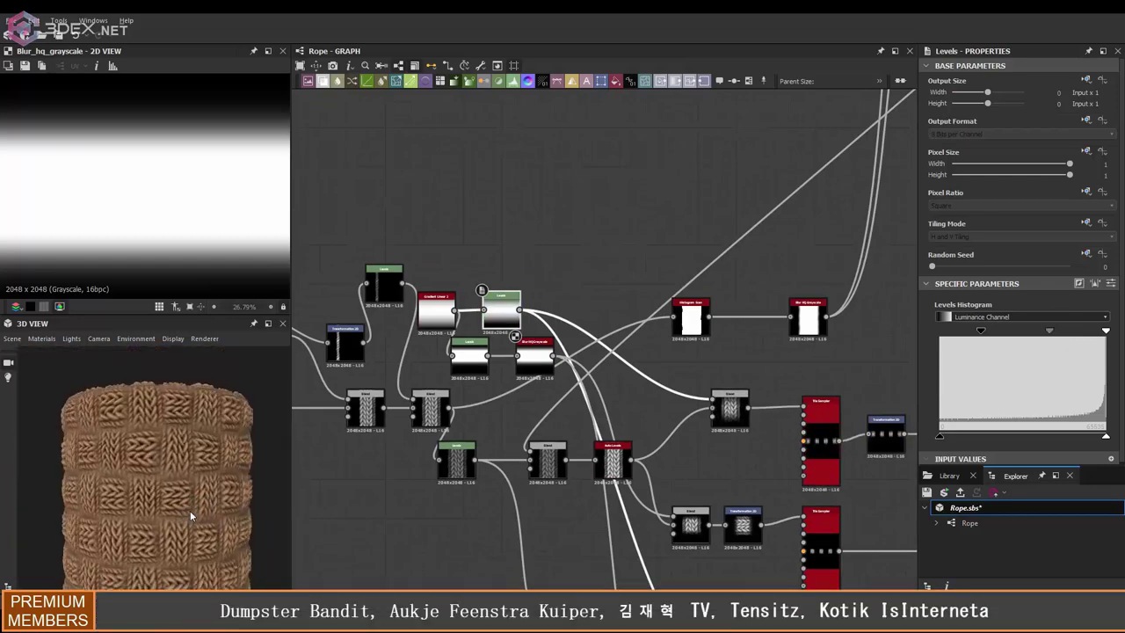
Make the Gradient Map's key colour a more saturated brown
scroll(190, 510, up, 5)
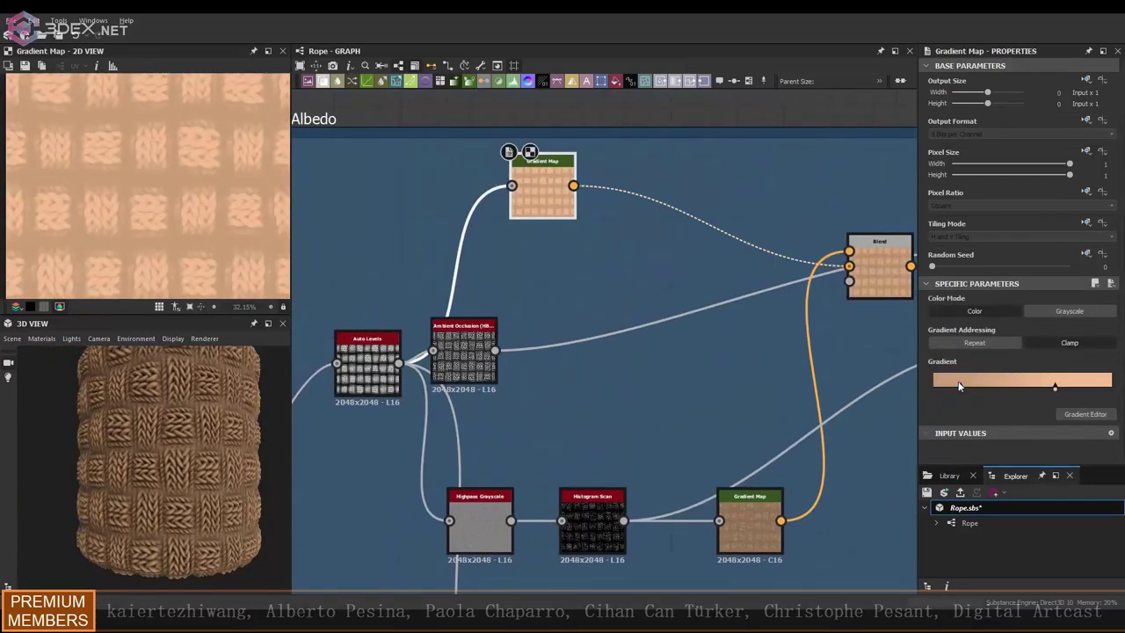
click(958, 385)
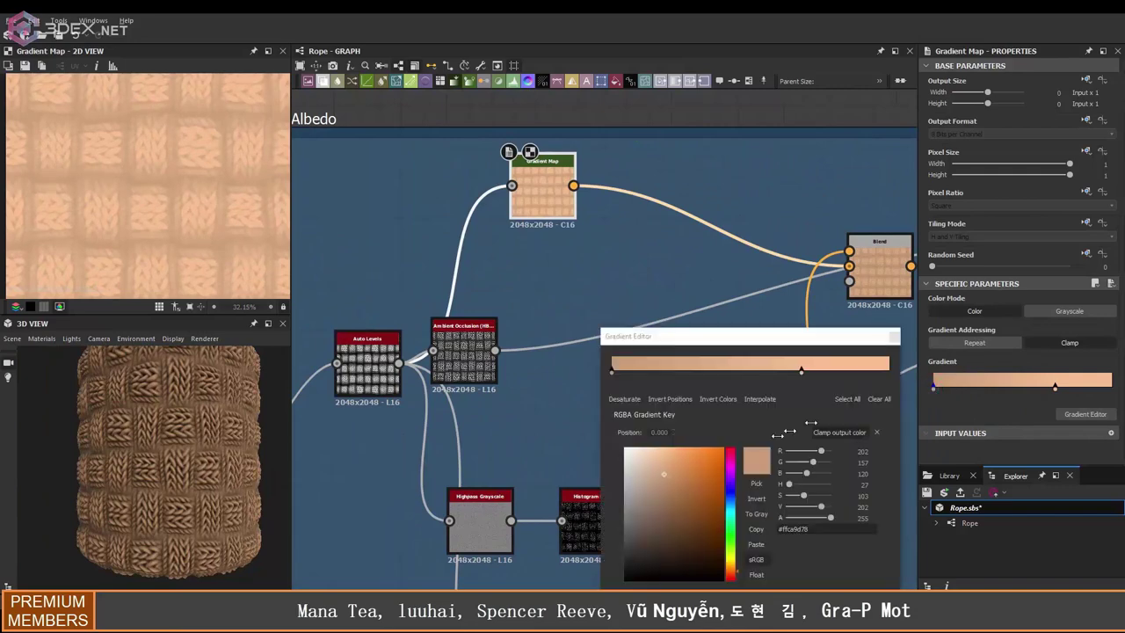
click(689, 528)
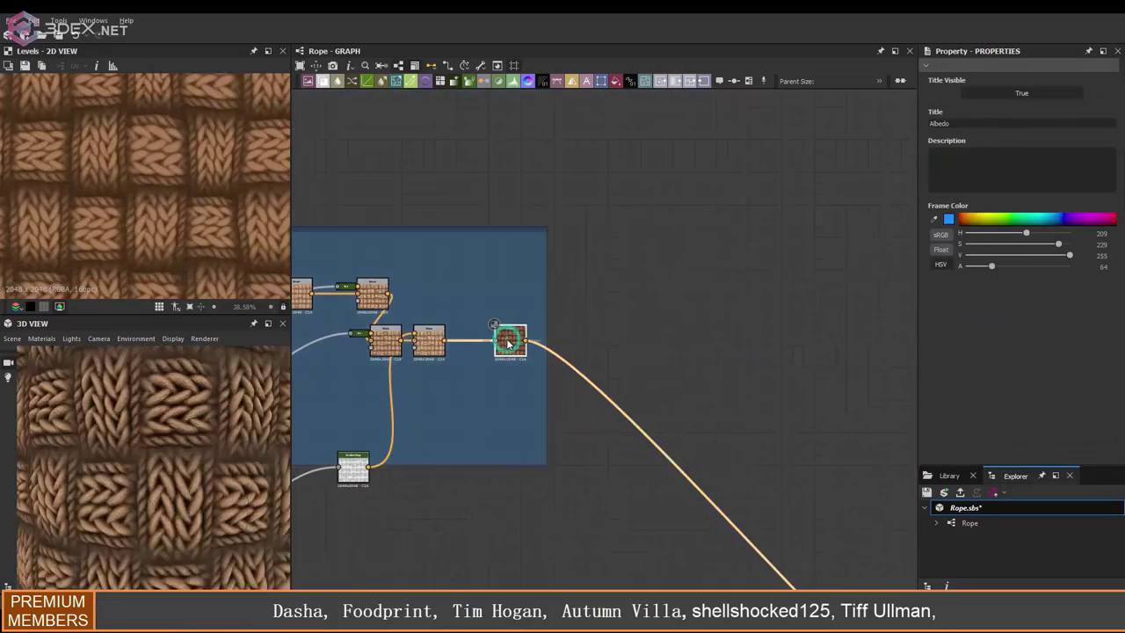
Set the albedo Blend to Add Sub at 0.03 opacity
click(507, 343)
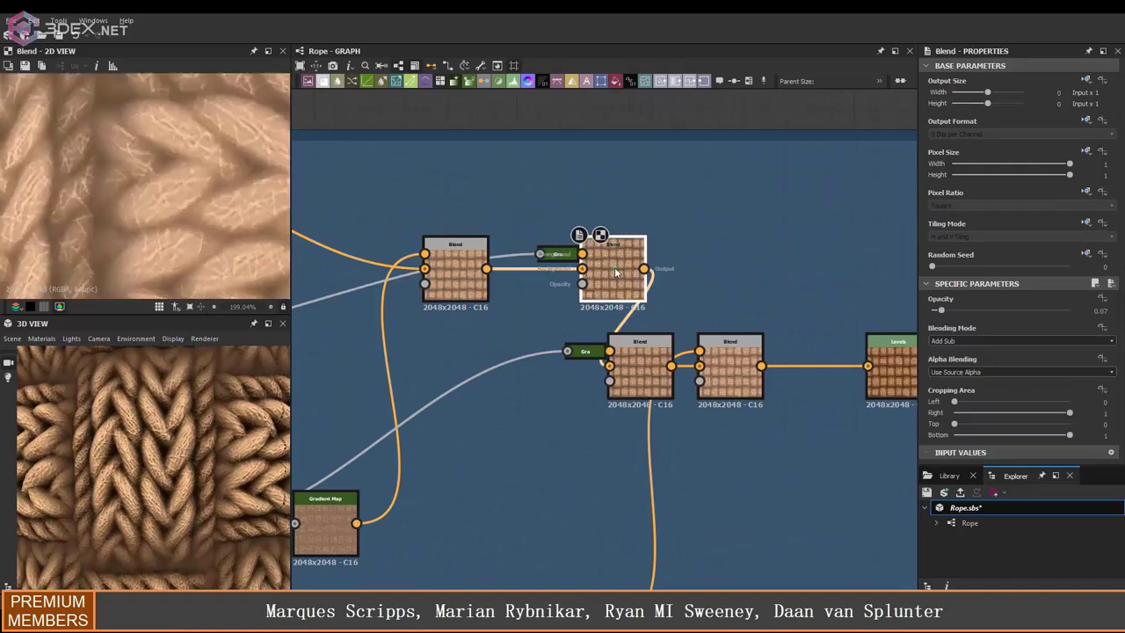
drag(941, 311, 936, 310)
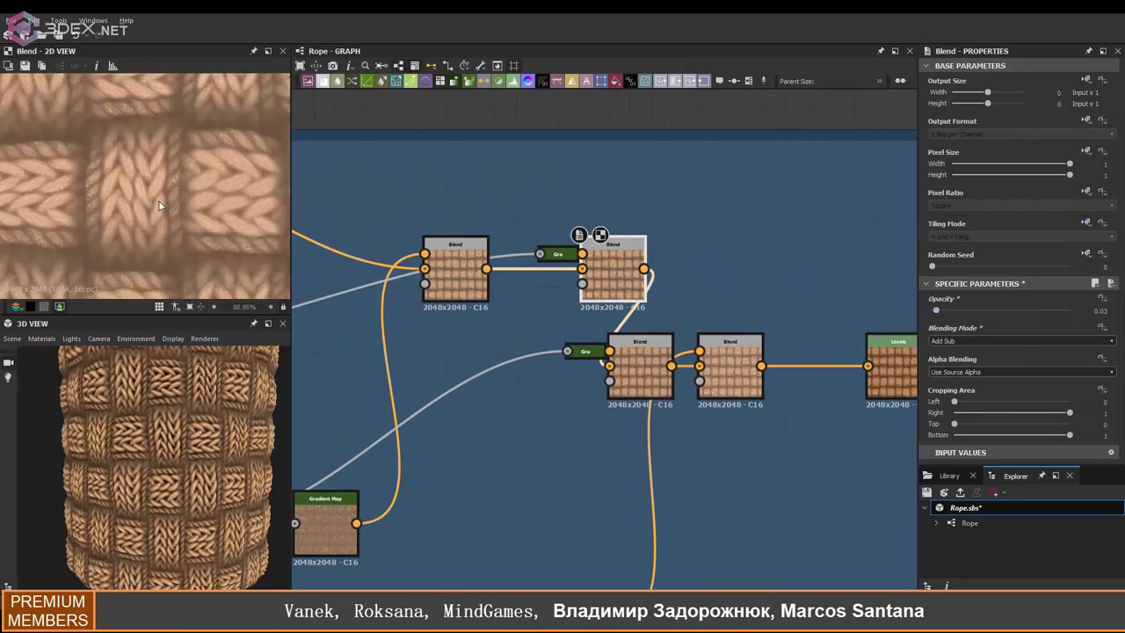
click(958, 340)
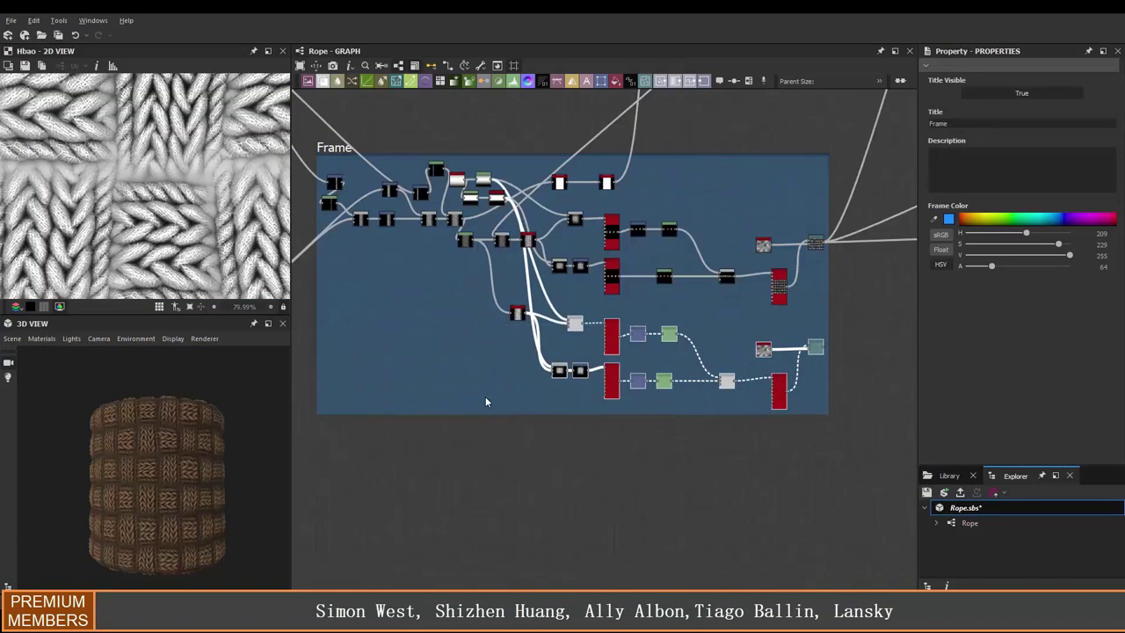
Title the frame 'Patter' and advance to the next PBR slide
text(Patter)
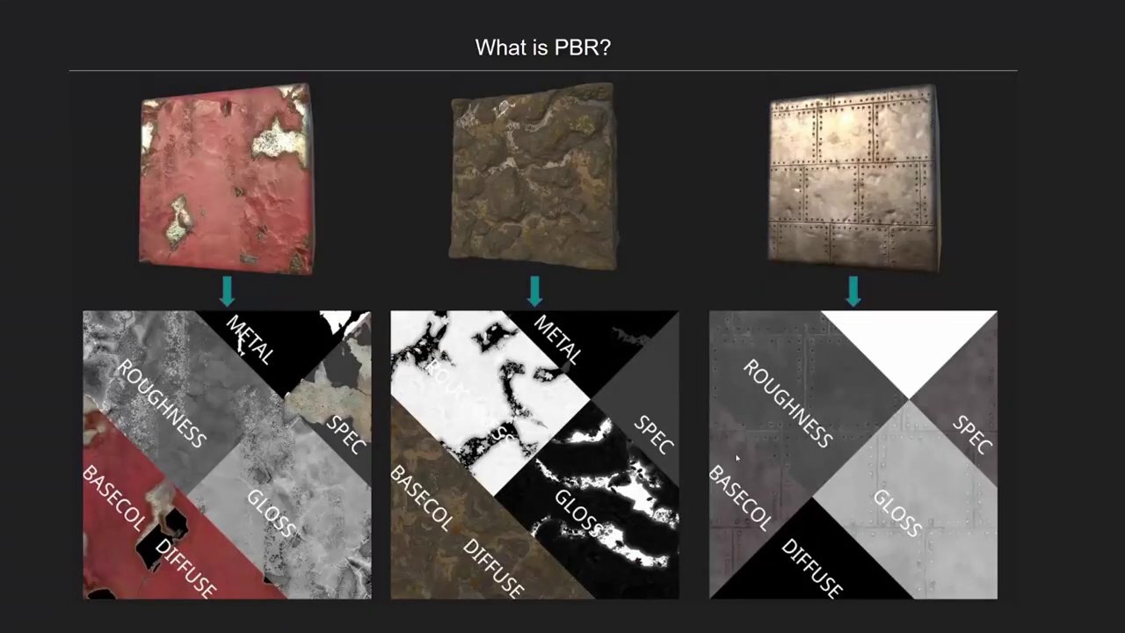
key(Right)
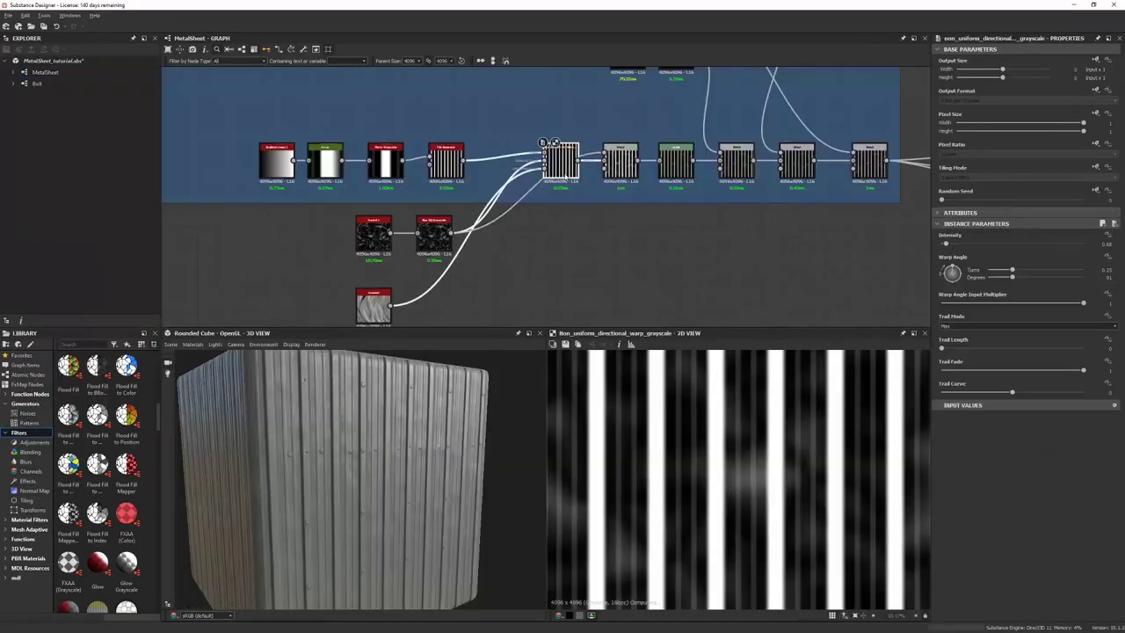
Reframe the 3D preview on the cube, view the preview material choices, and search nodes in Paint Chips
click(193, 344)
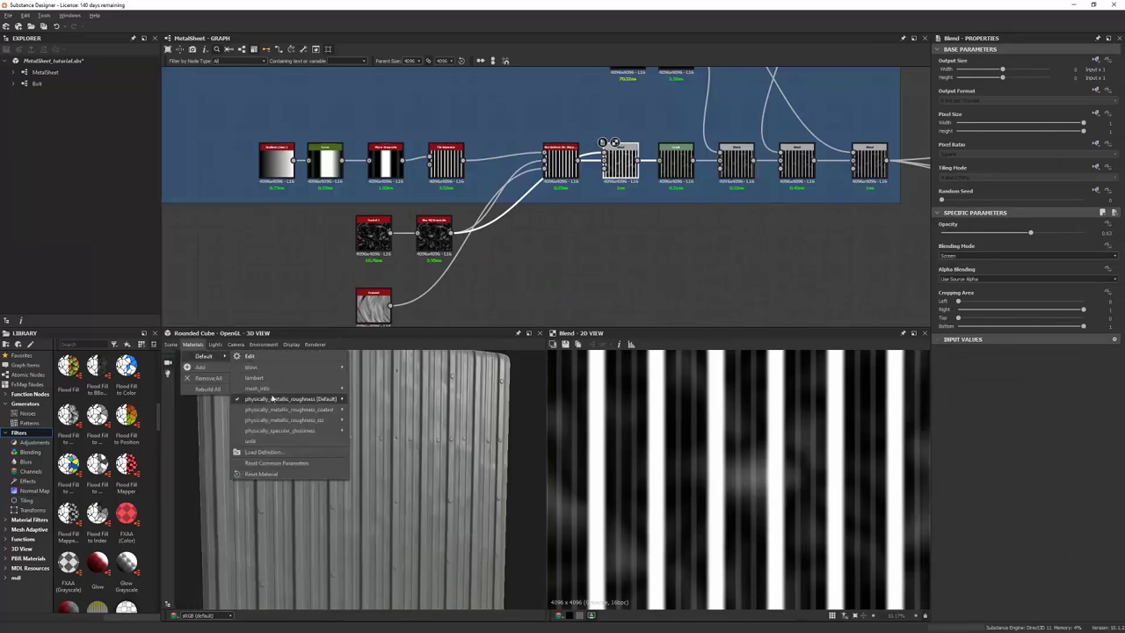
click(282, 397)
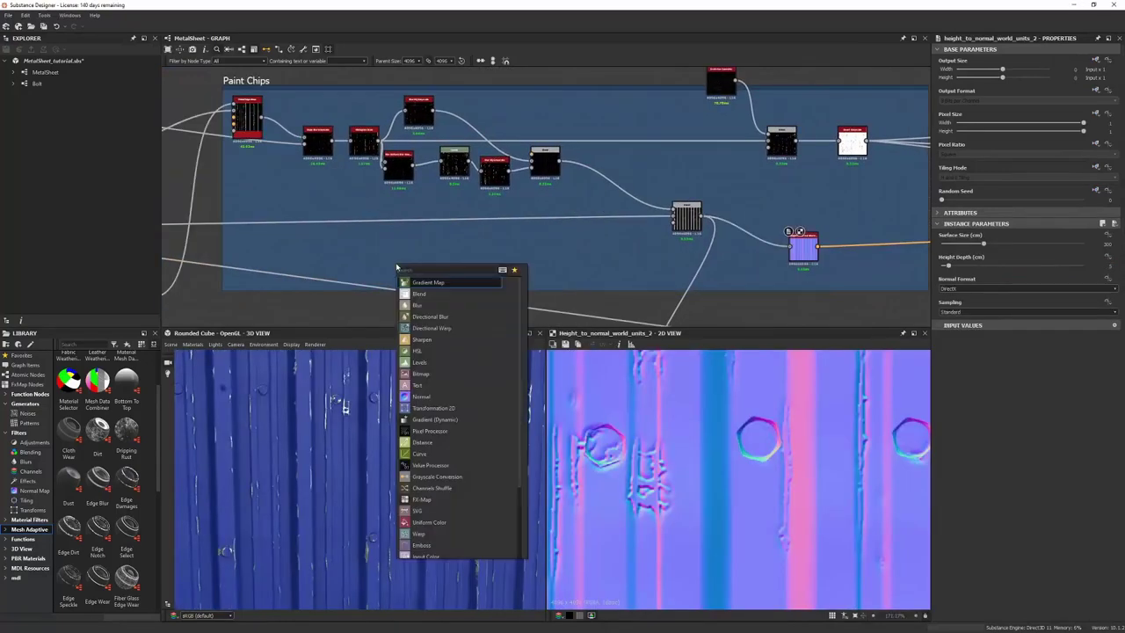
click(457, 290)
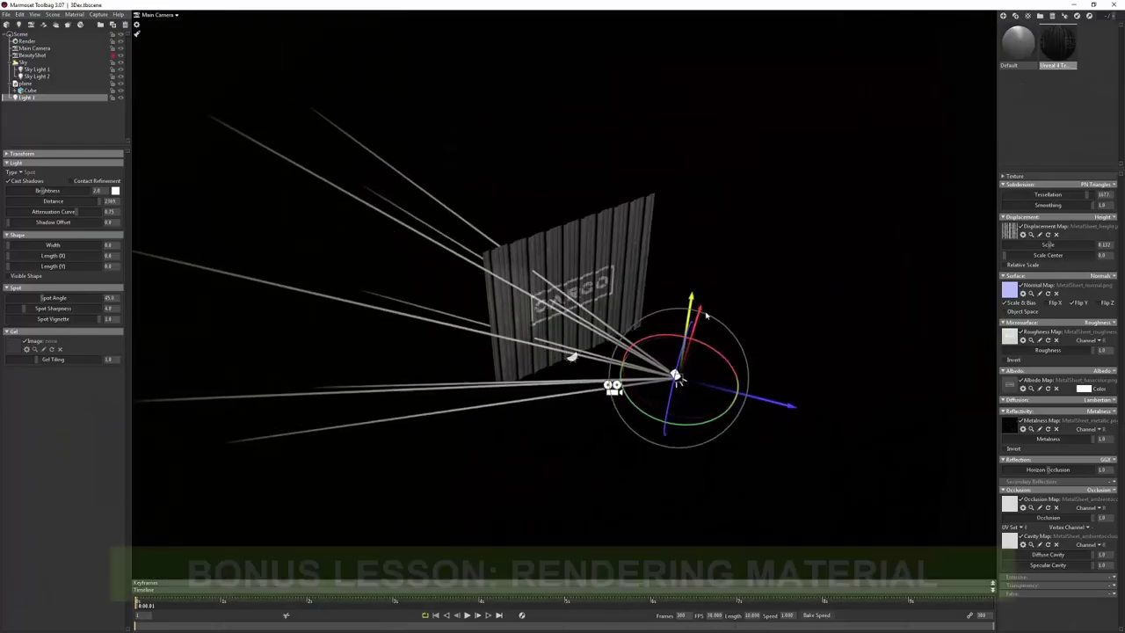